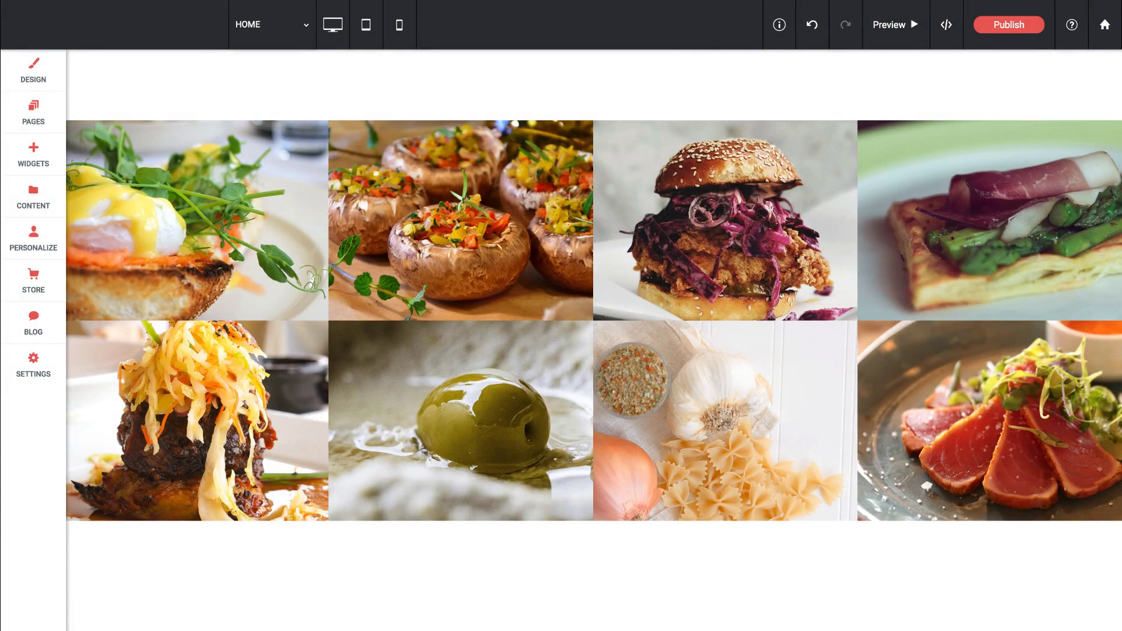
Step: Create a Blank Page layout, renaming it from 'New Page' to PHOTOS
click(50, 107)
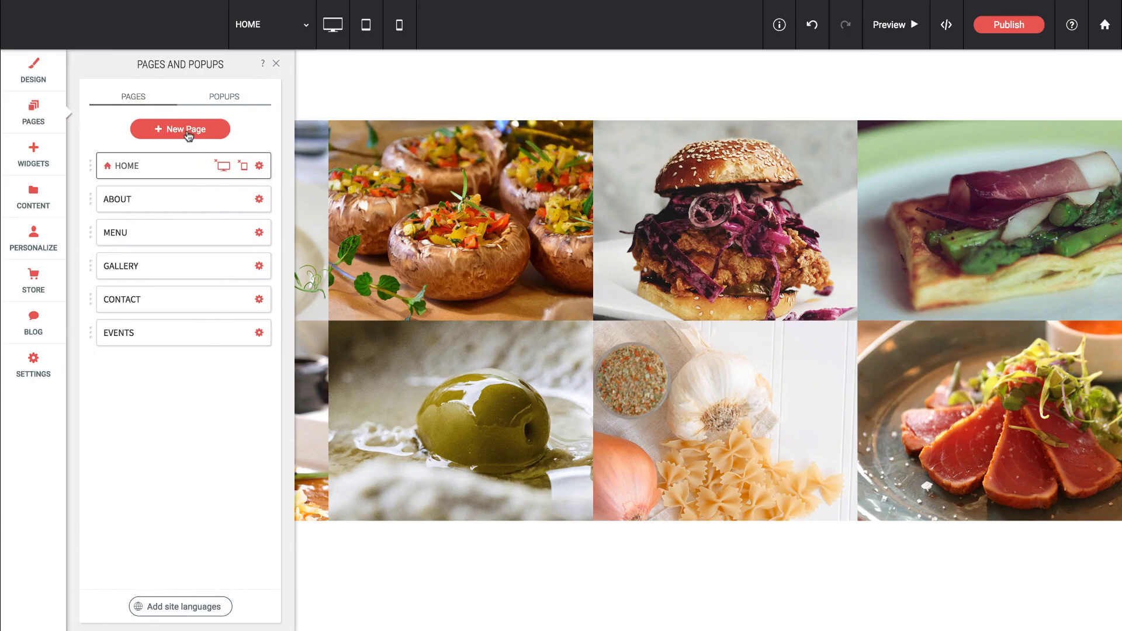
click(187, 131)
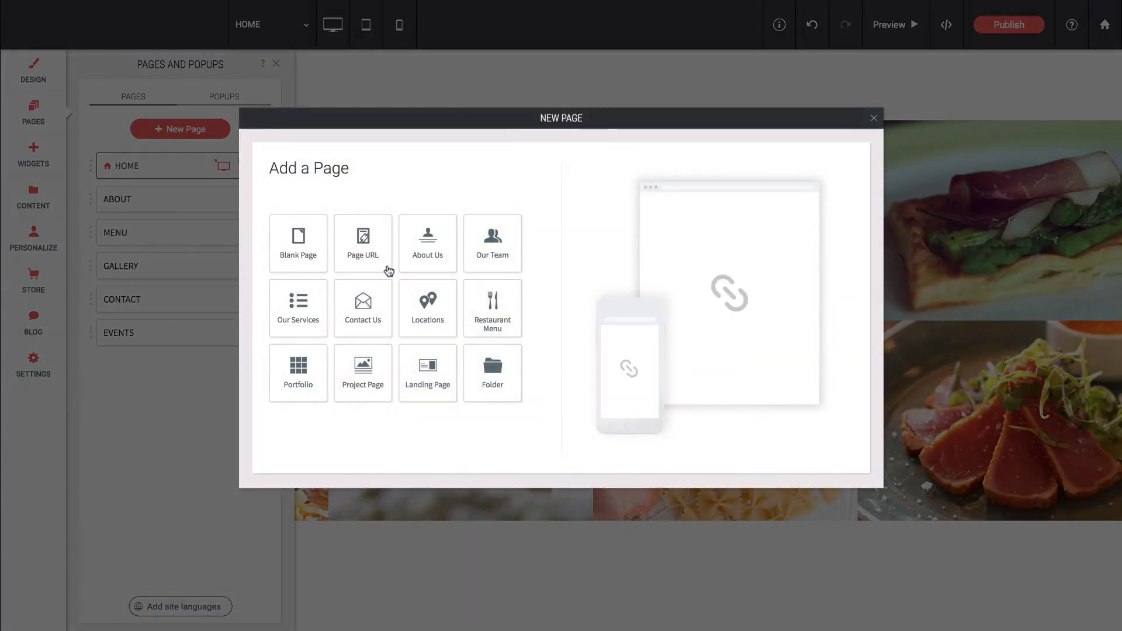
click(301, 239)
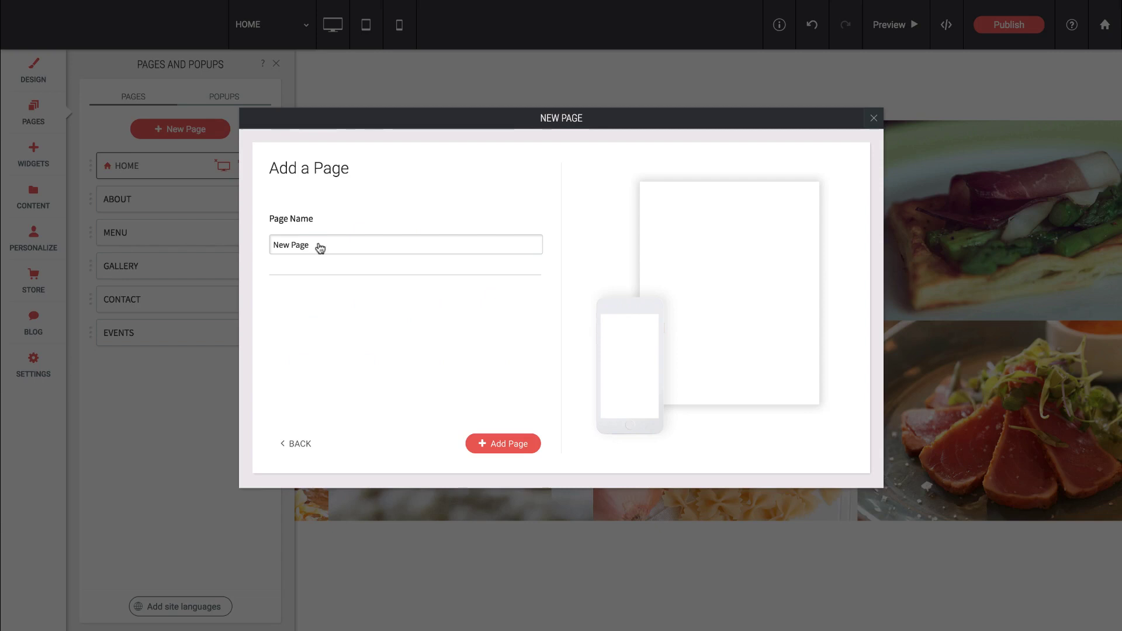
drag(320, 248, 258, 248)
text(PHOTOS)
click(507, 445)
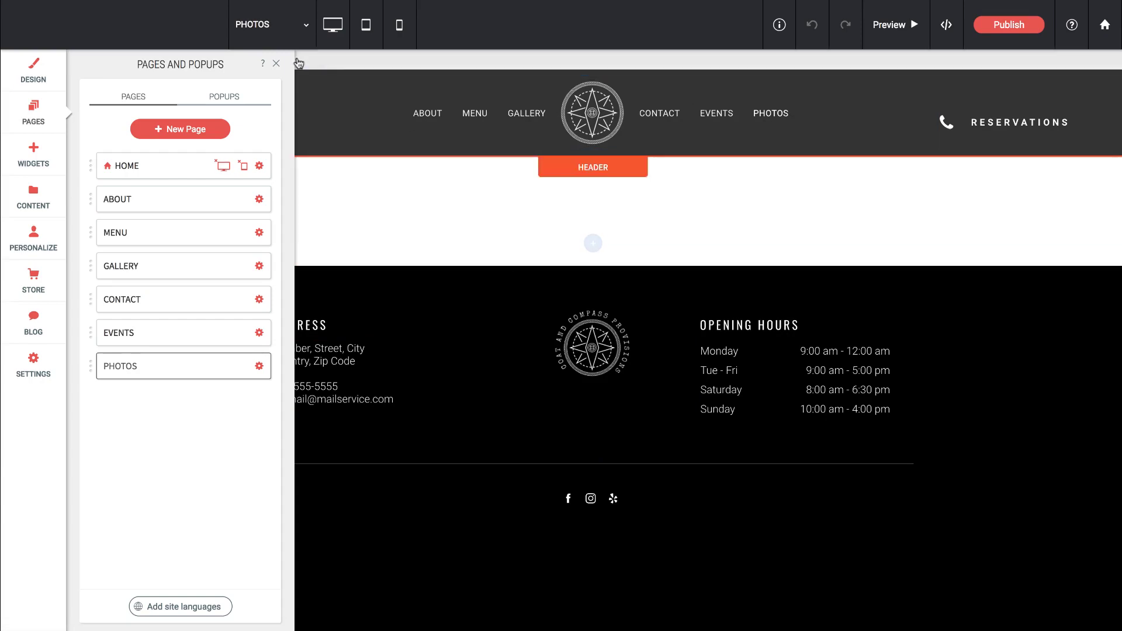
Step: Drag an Image widget from Widgets onto the PHOTOS page just below the header
click(276, 63)
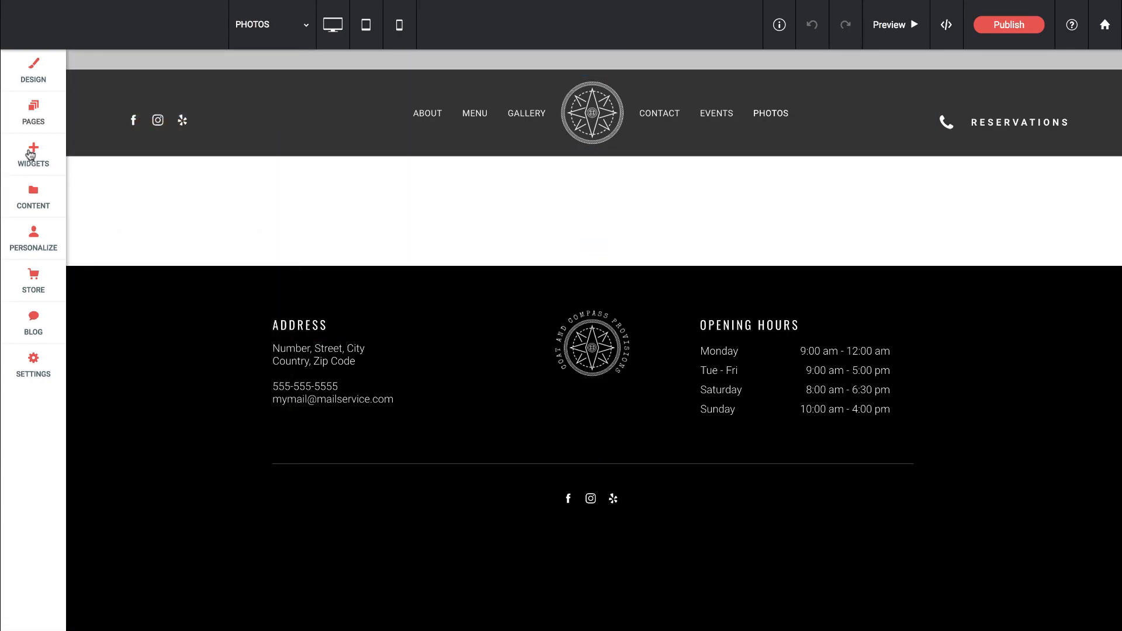
click(33, 155)
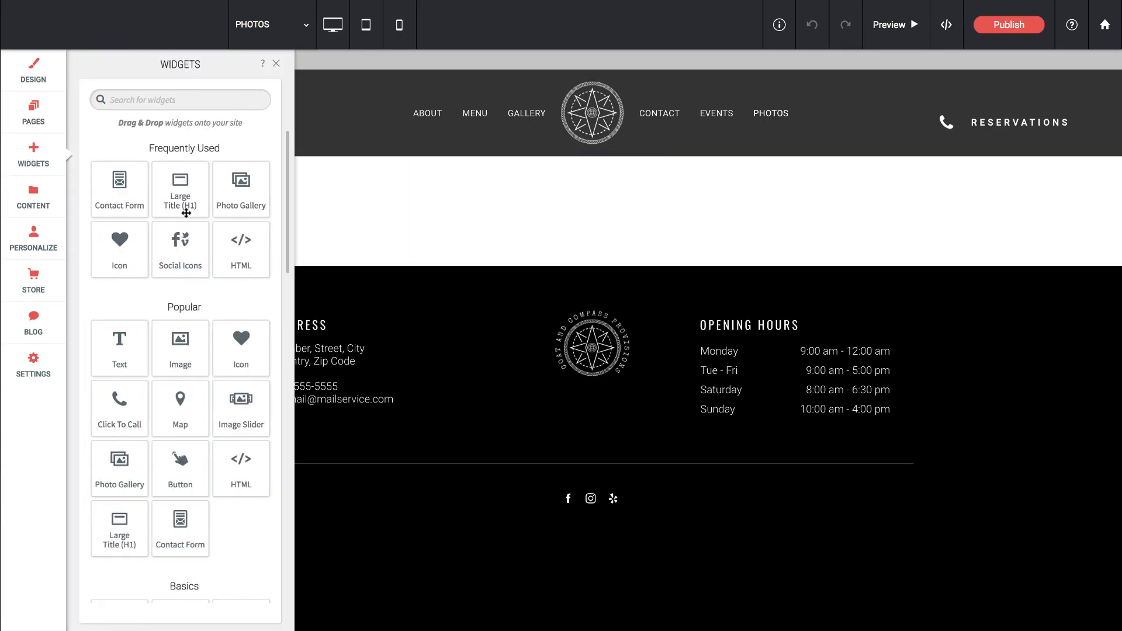
drag(192, 350, 591, 215)
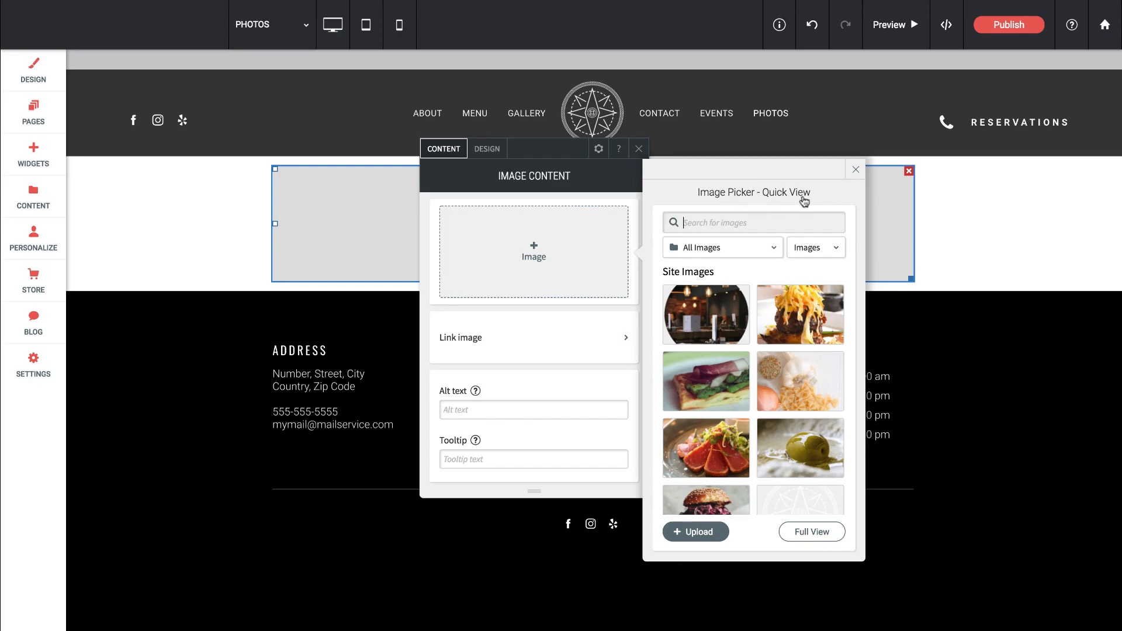
Step: Open the image library in Full View and cancel an attempted image upload
click(819, 532)
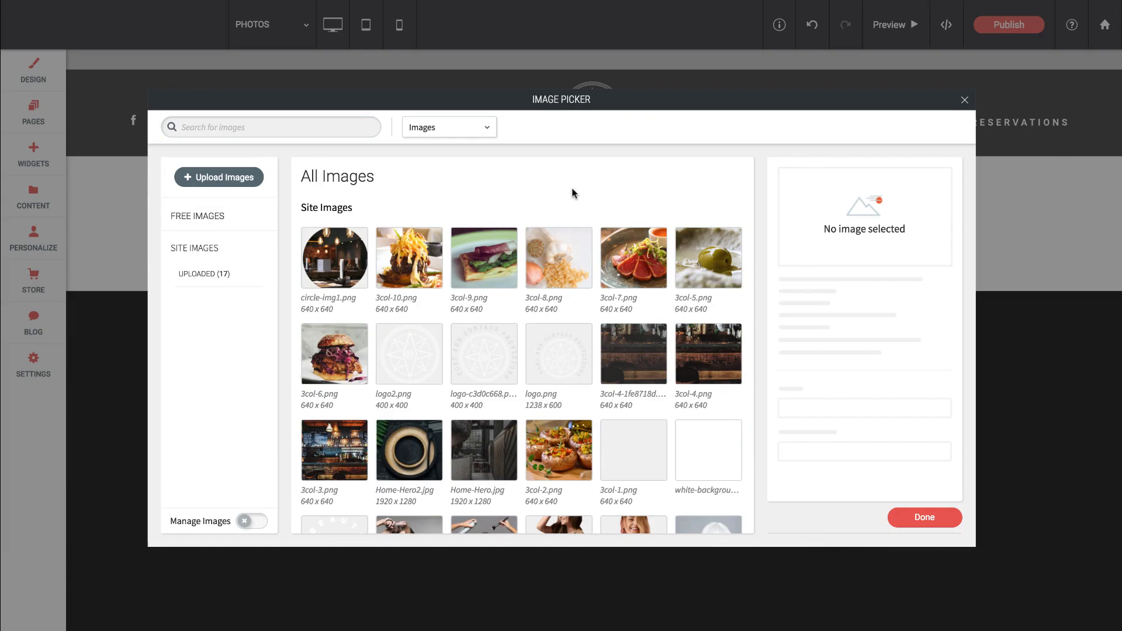
click(228, 181)
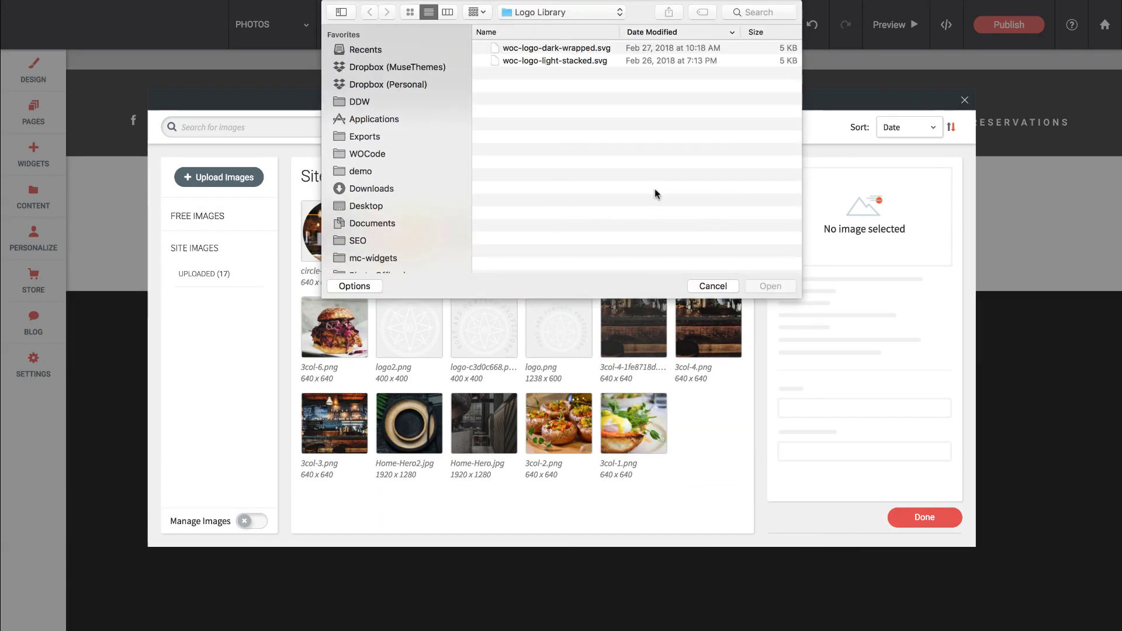
click(707, 285)
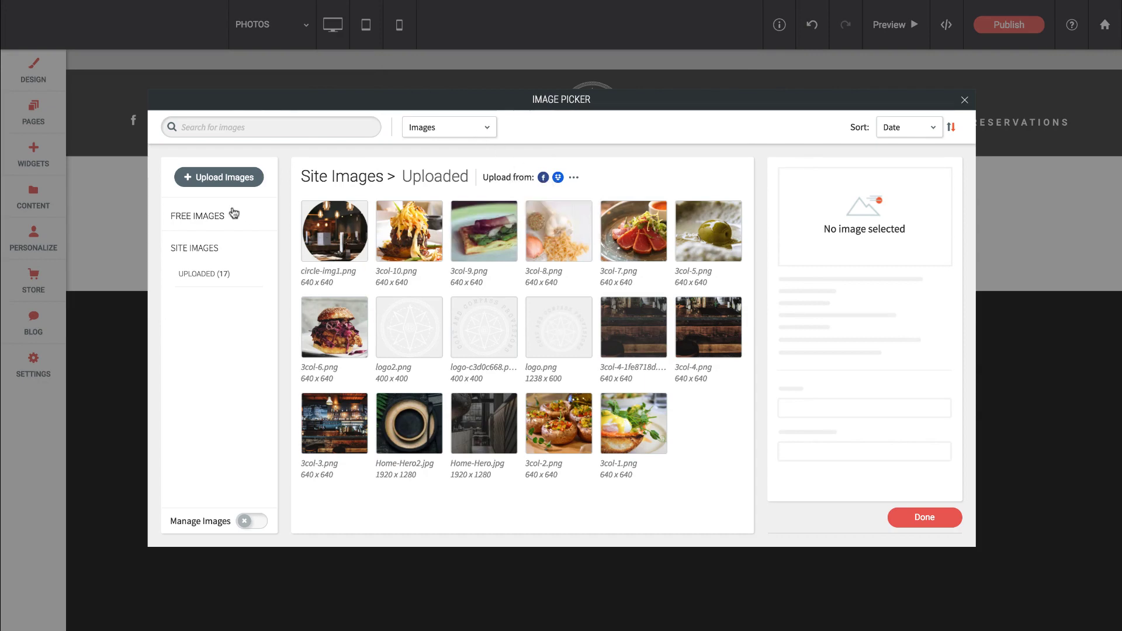
Step: Browse the Free Images stock, then switch on Manage Images for the 17 site images
click(198, 218)
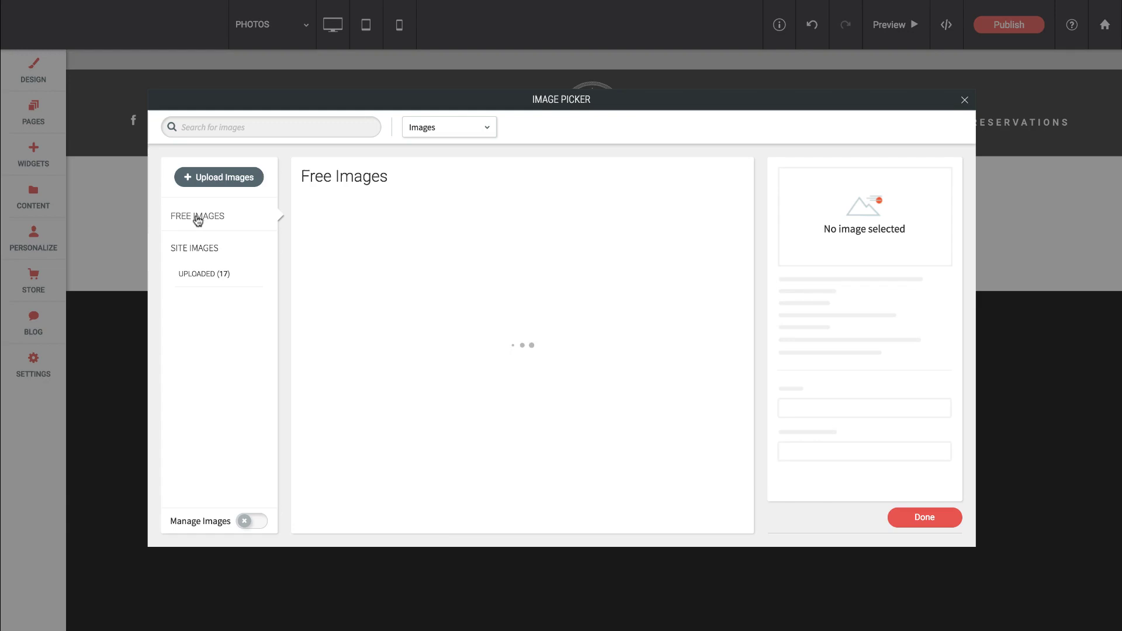
scroll(490, 299, down, 2)
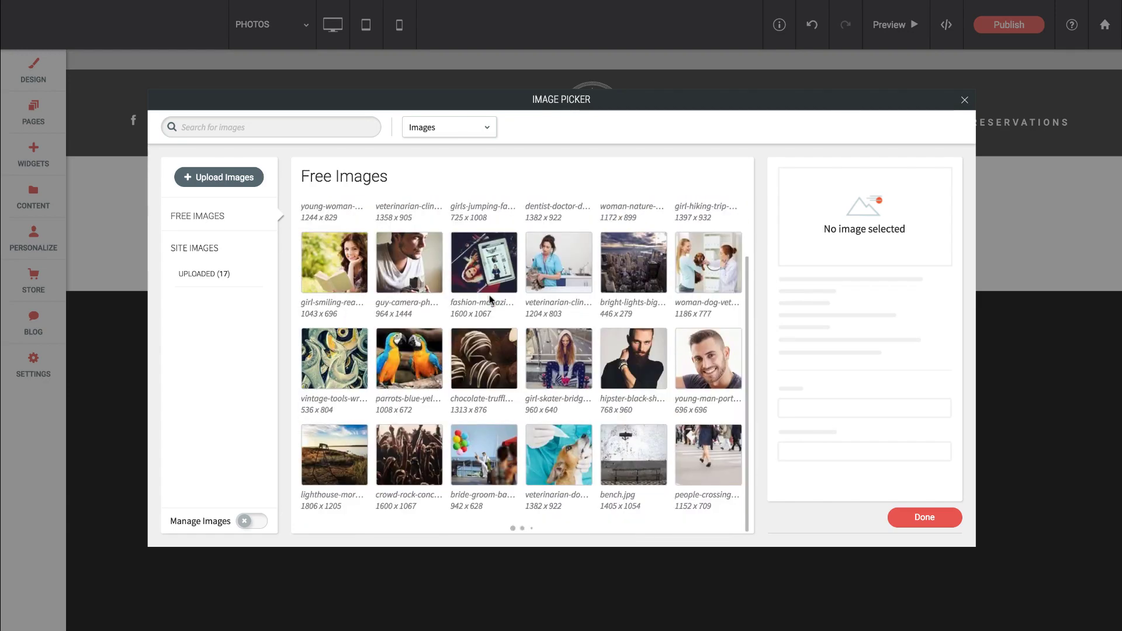
scroll(490, 300, down, 8)
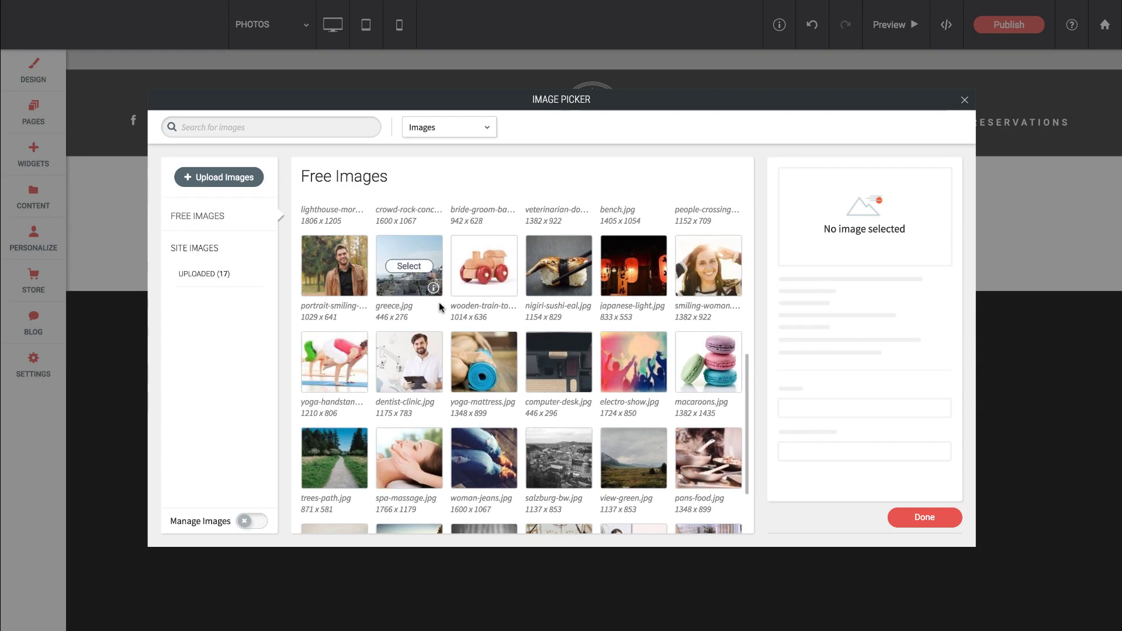
scroll(439, 302, up, 1)
click(250, 522)
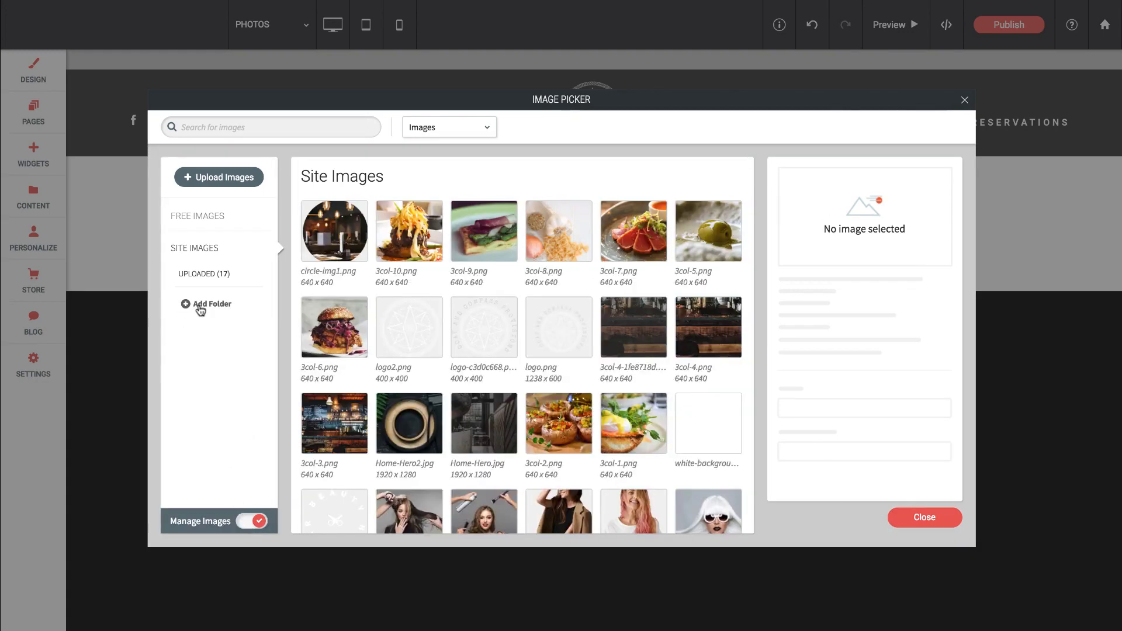
Step: Add a new image folder named Photos, which starts empty (0)
click(200, 306)
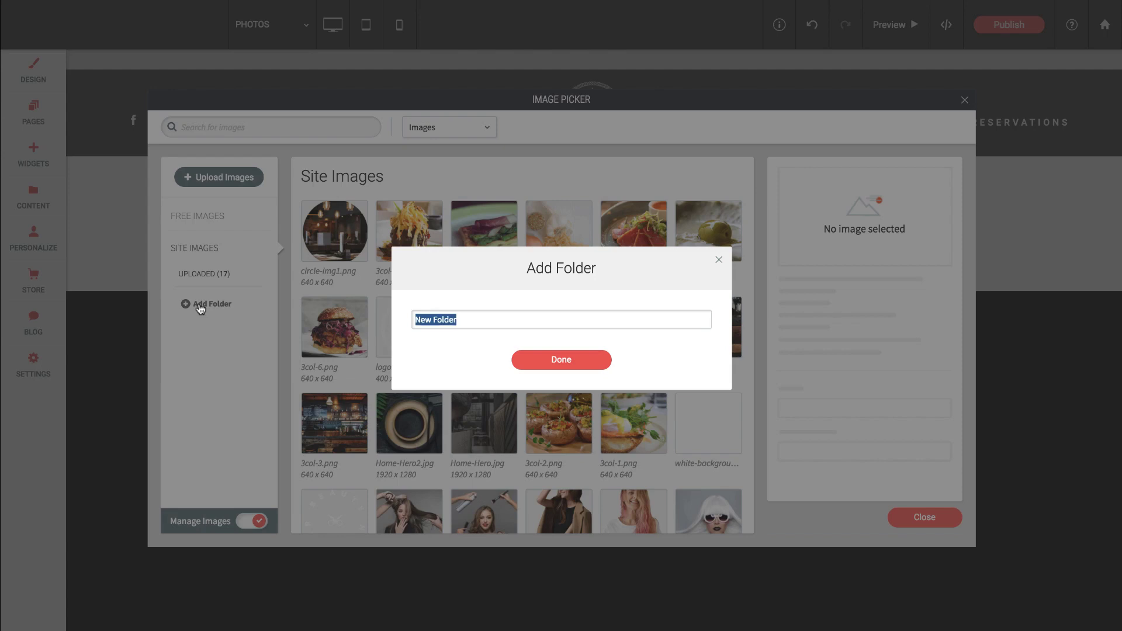
text(Photos)
click(568, 361)
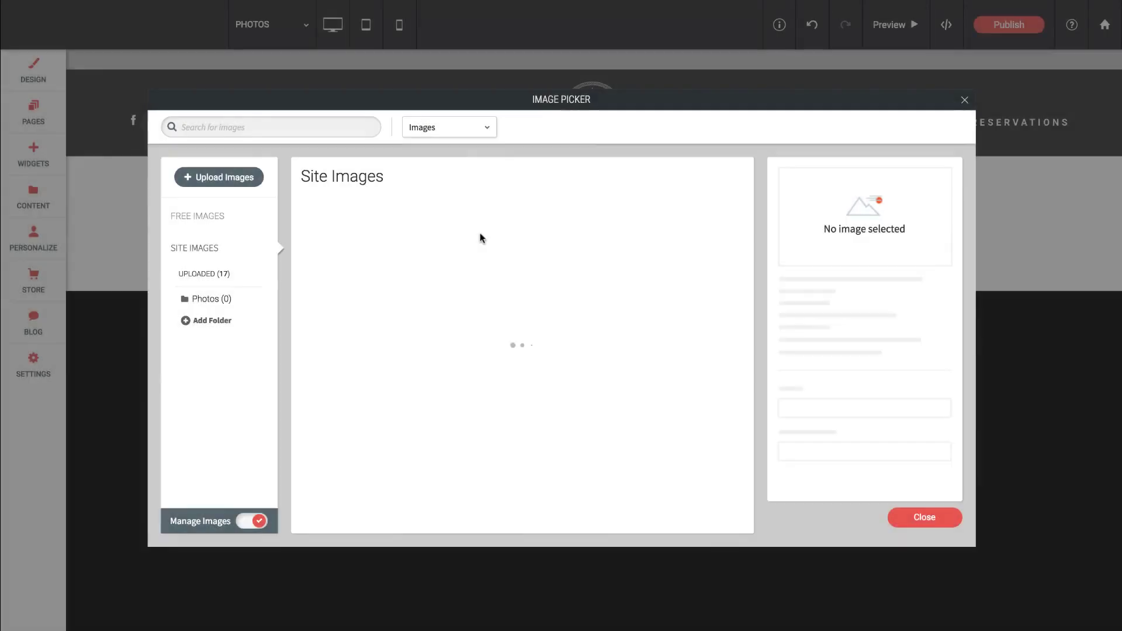
Step: Place 3col-10.png (640x640) from UPLOADED into the image widget and move the settings panel left
click(209, 278)
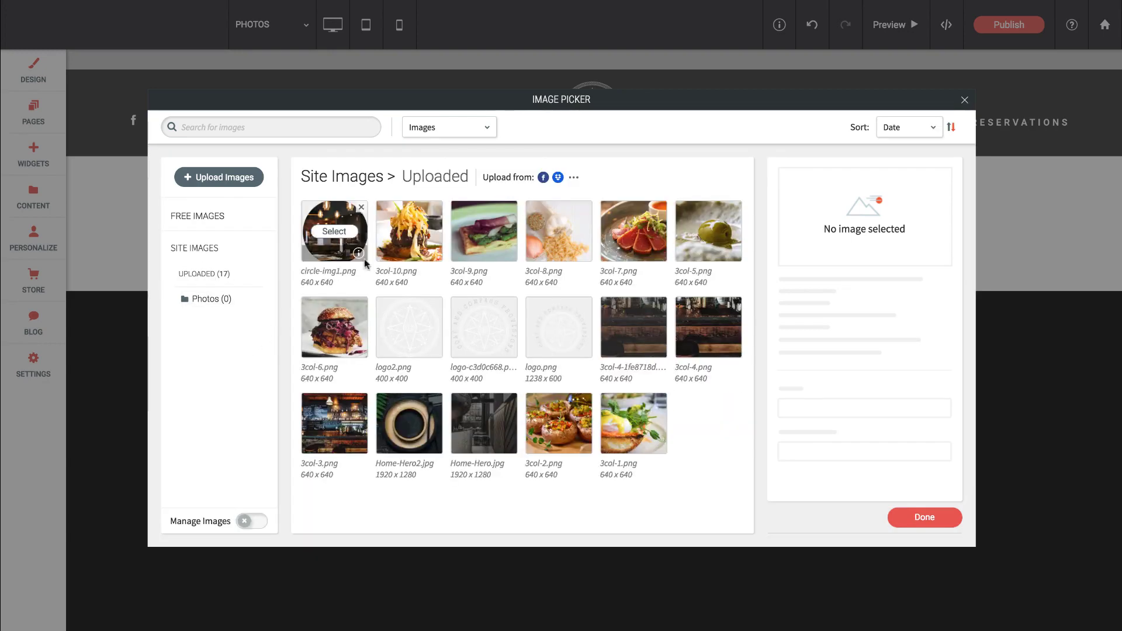
click(410, 233)
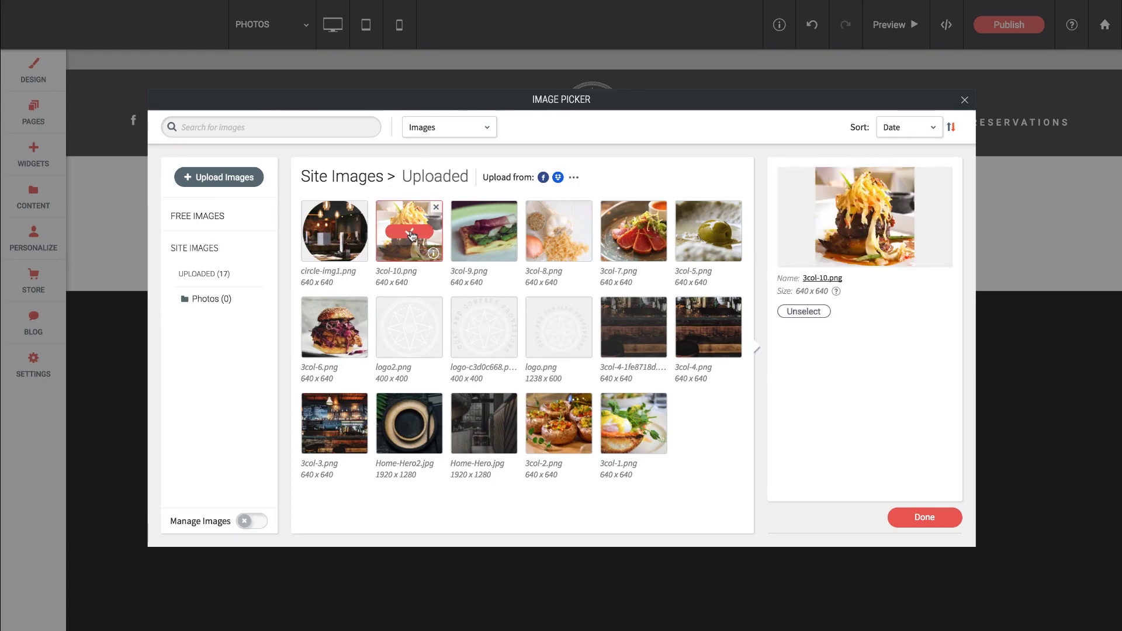
click(920, 517)
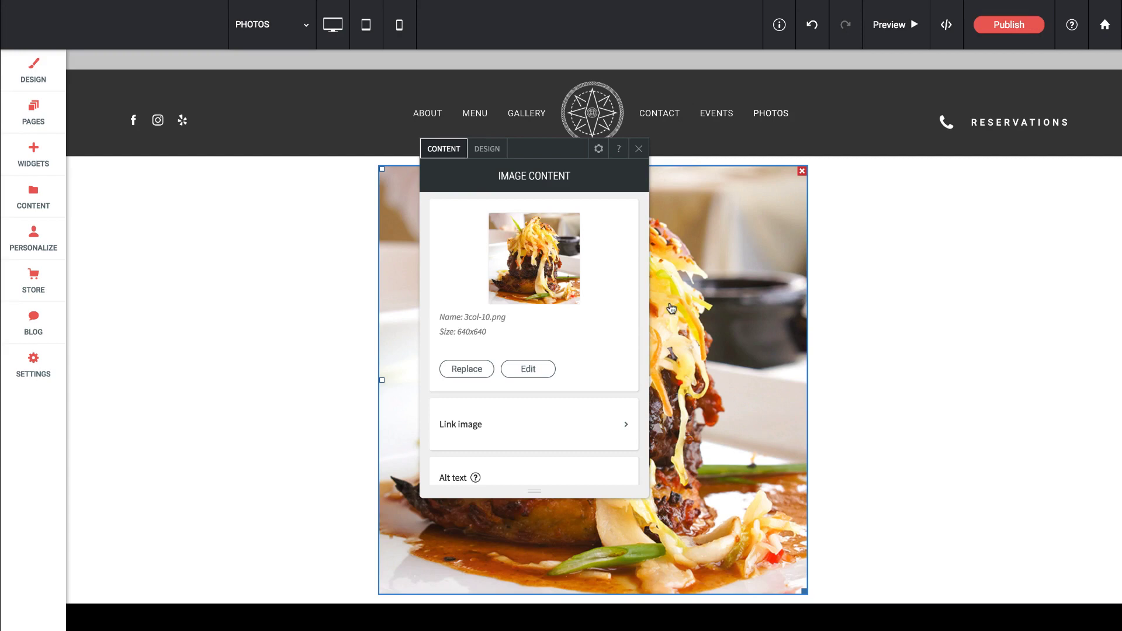
drag(557, 153, 229, 188)
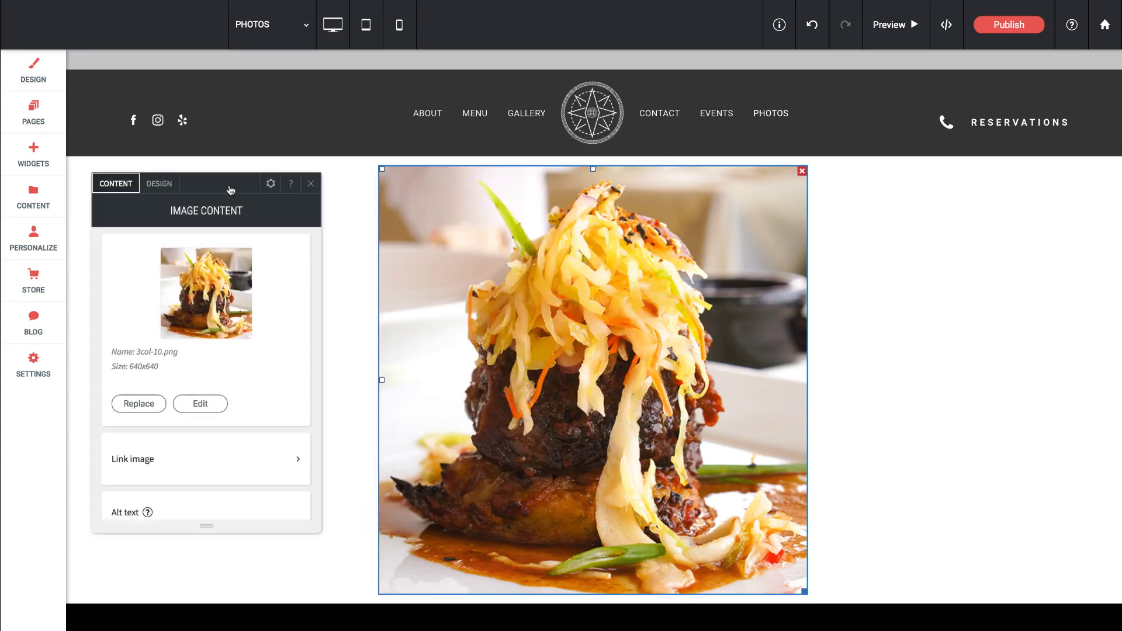
Step: Save the food photo through the Photo Editor as a new 640x640 copy
click(201, 403)
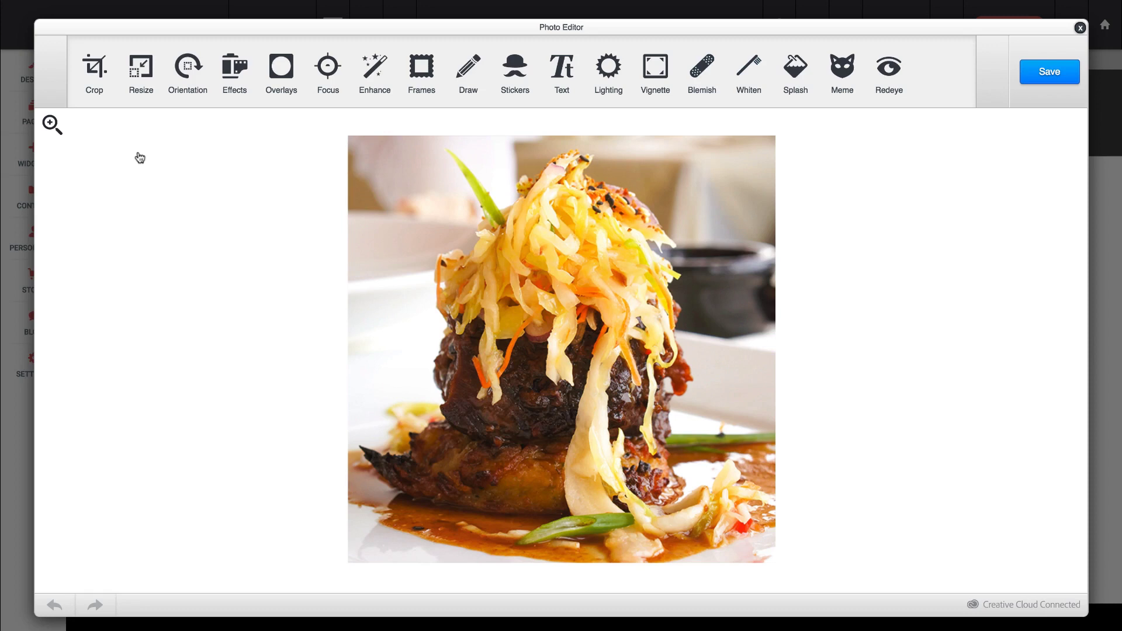
click(1026, 73)
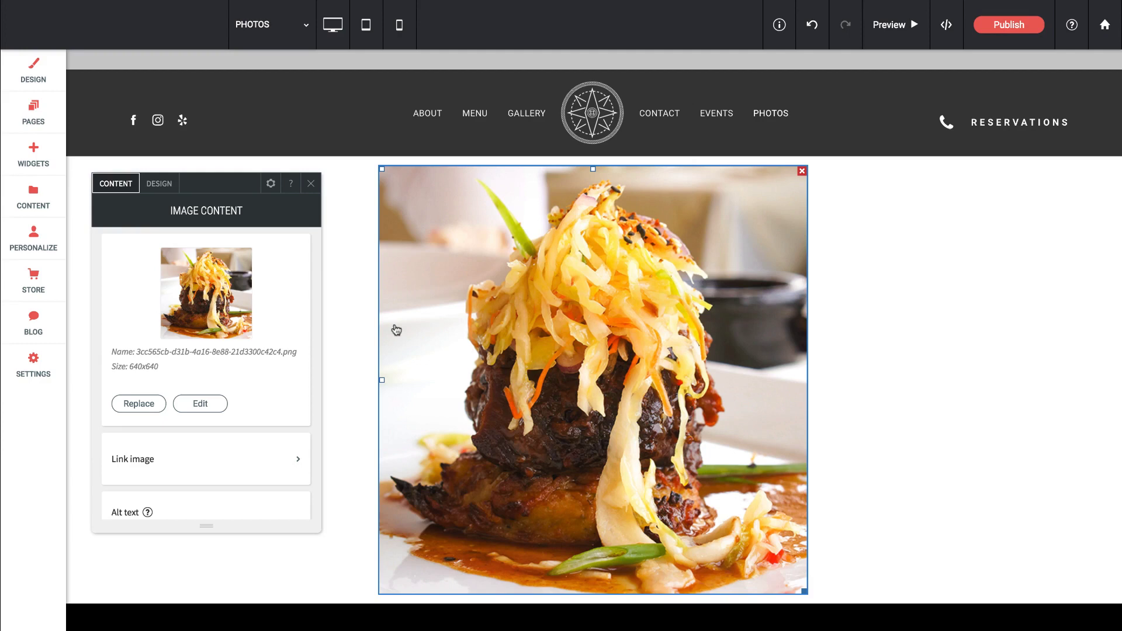
Step: Link the food photo to the existing HOME page
scroll(185, 333, down, 3)
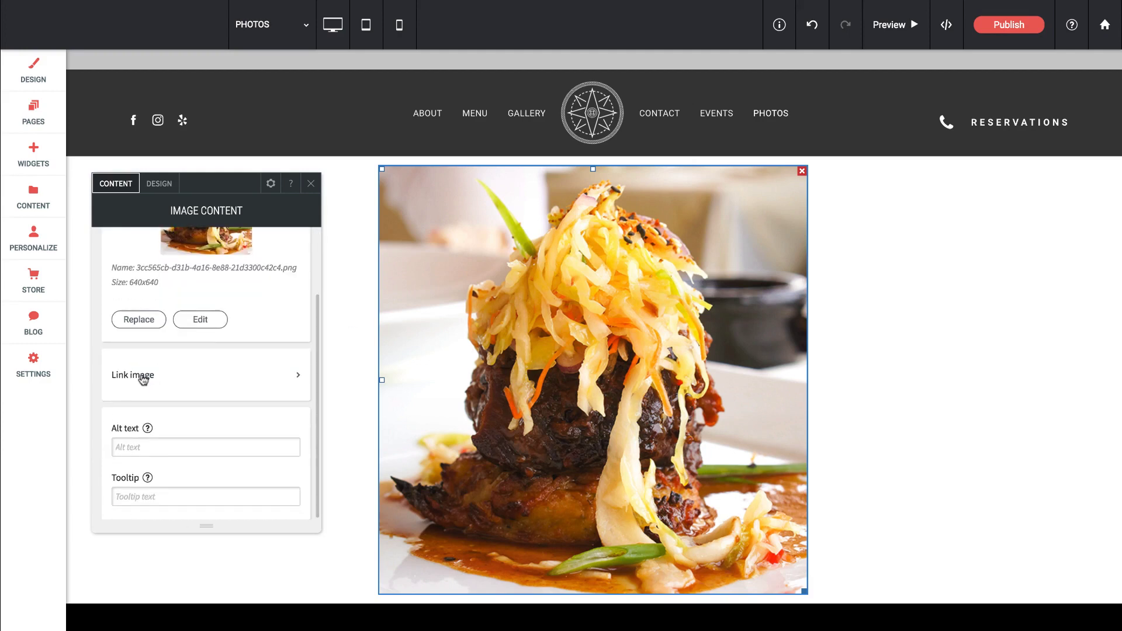
click(143, 379)
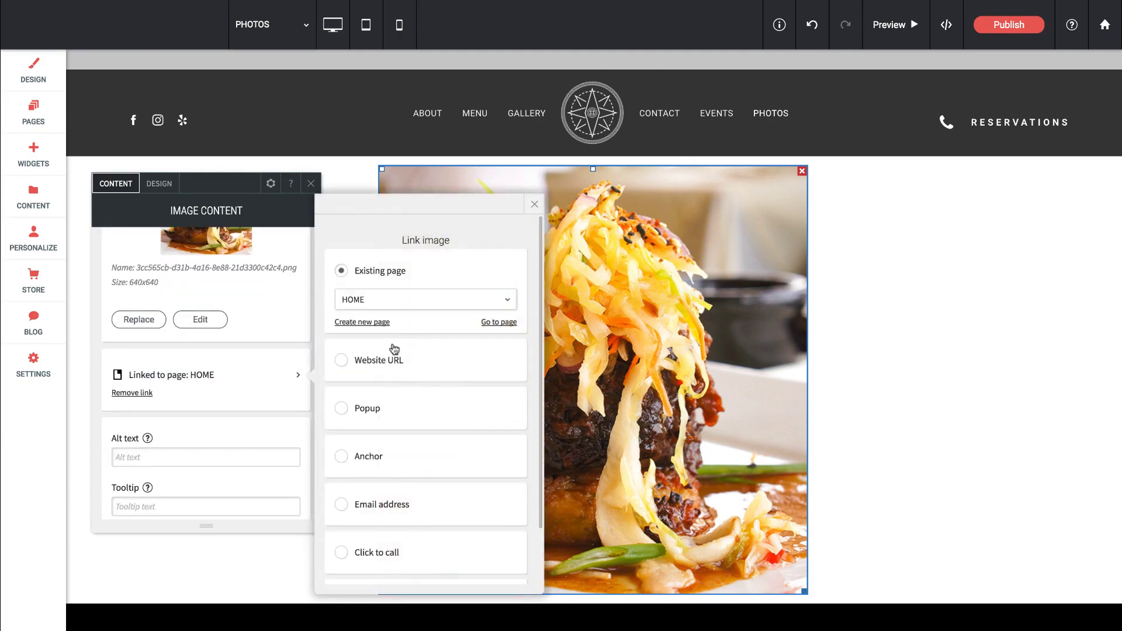
scroll(363, 412, down, 2)
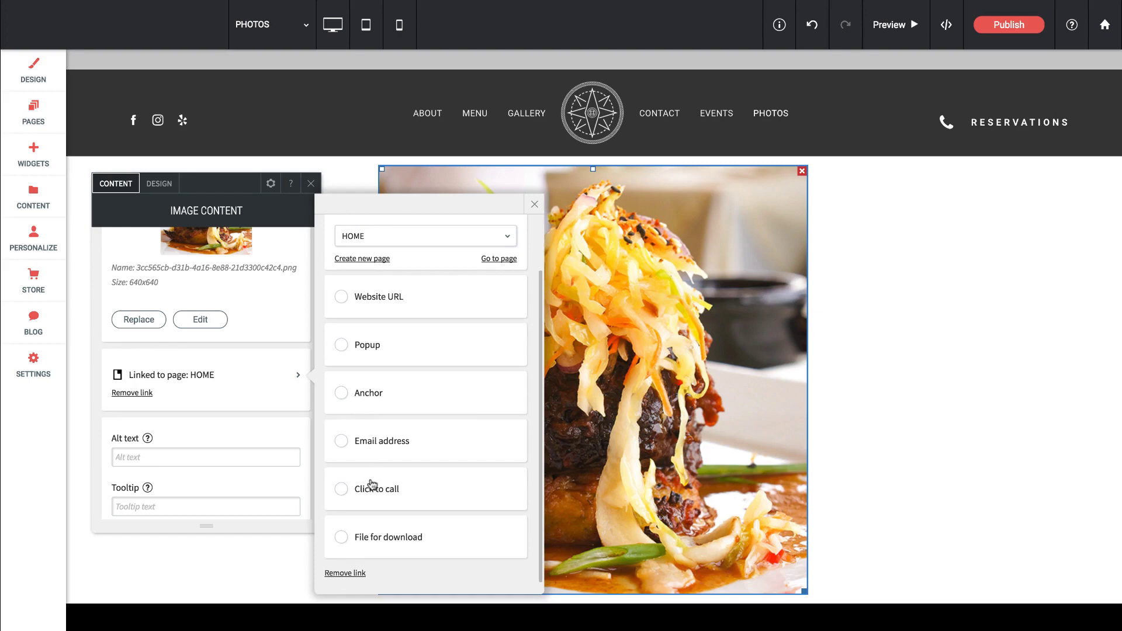
scroll(429, 358, up, 2)
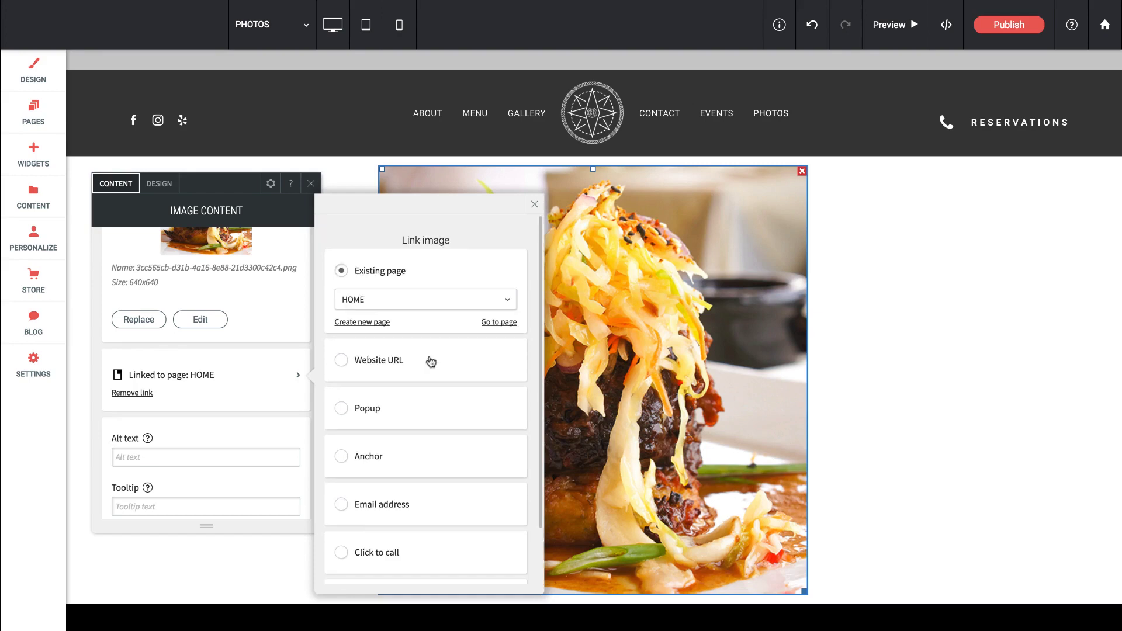
click(538, 204)
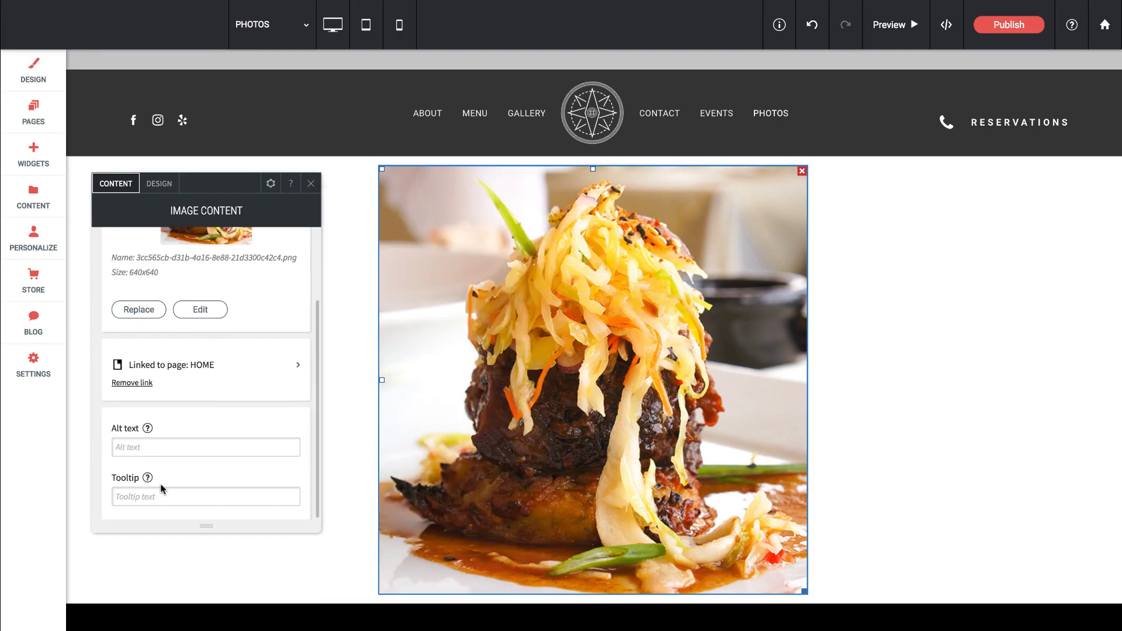
Step: In the image's DESIGN settings, keep the square layout after trying circle, and turn on Full Width
click(159, 183)
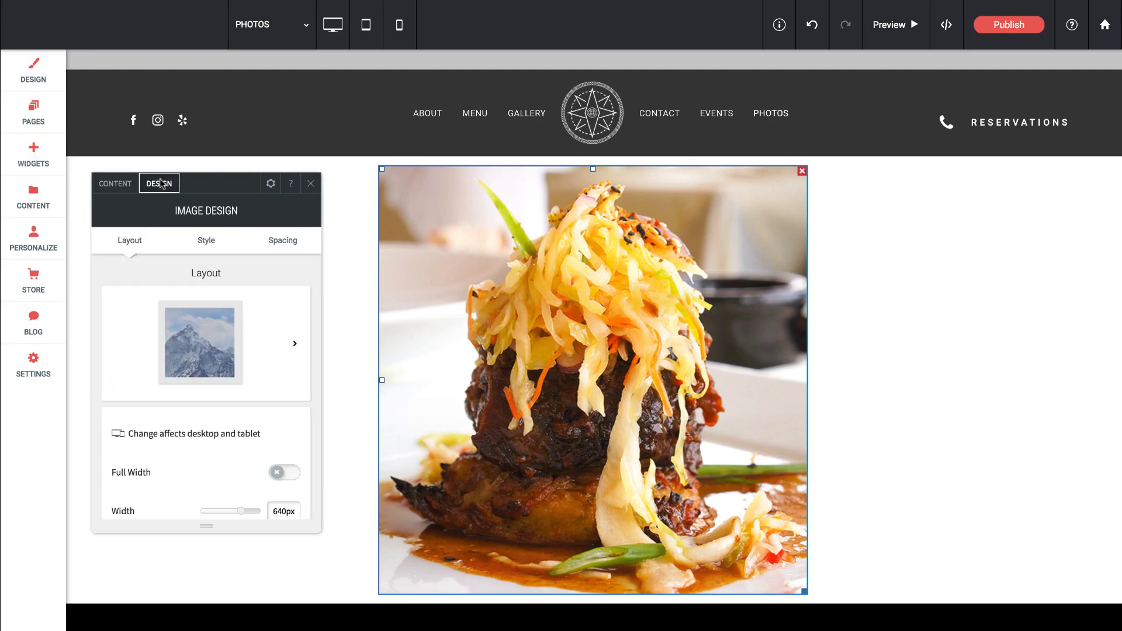
click(283, 353)
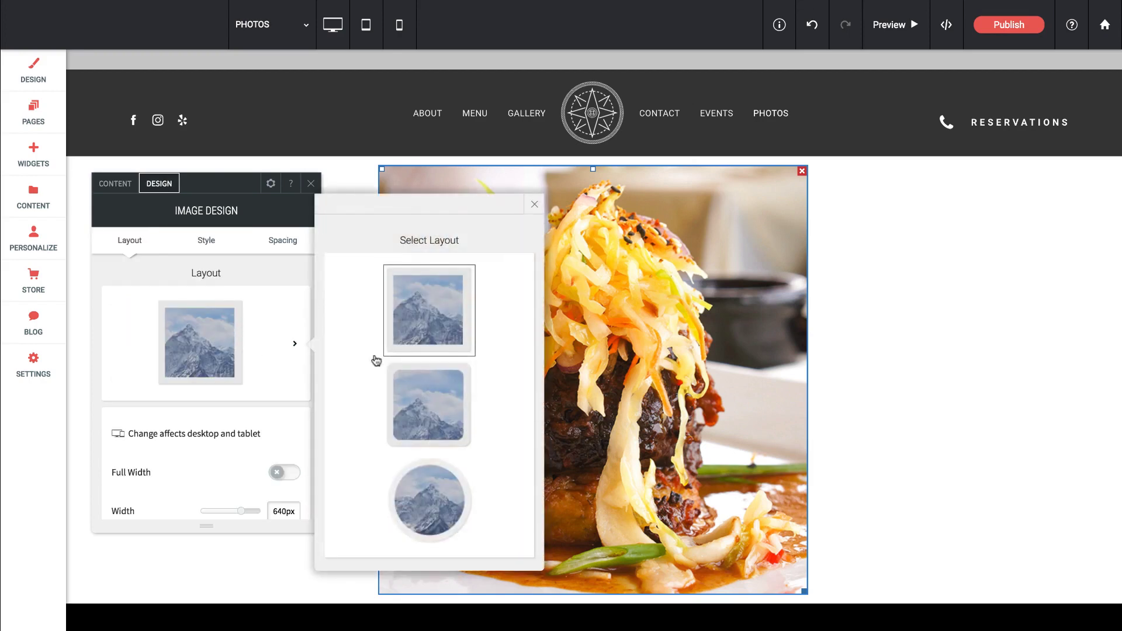
click(459, 494)
click(446, 324)
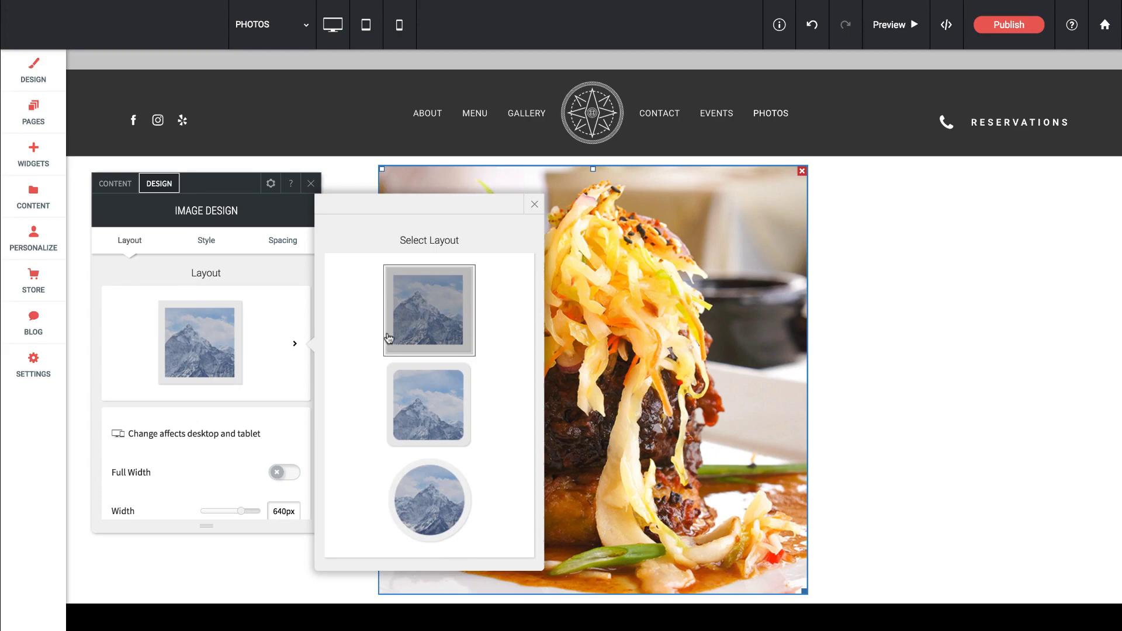
scroll(306, 359, down, 2)
click(281, 397)
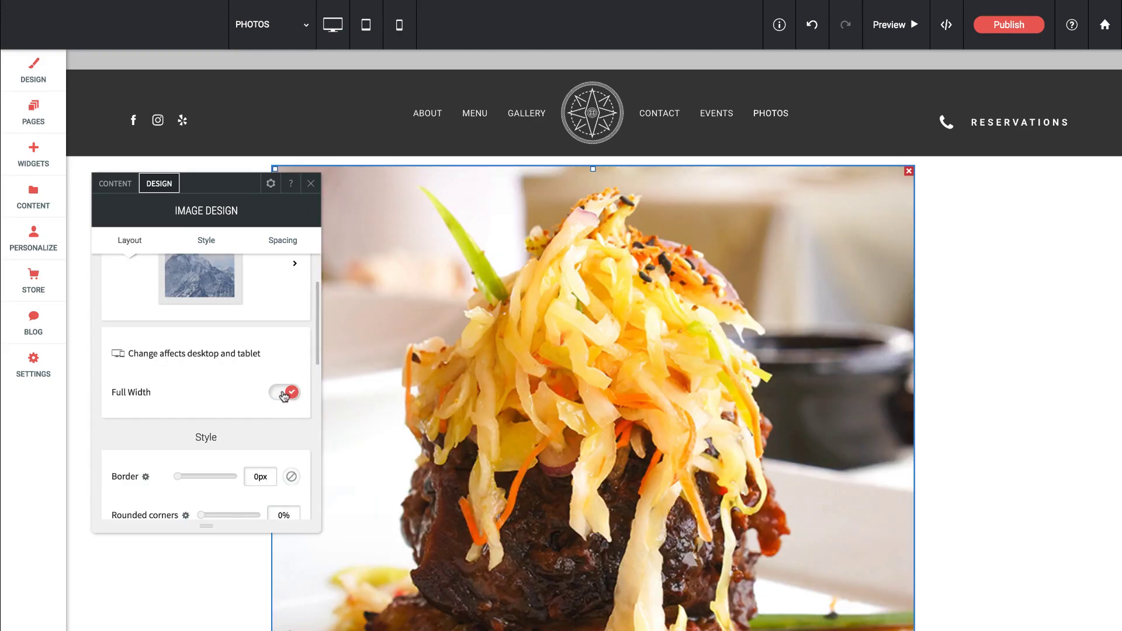
Step: Turn on Full bleed row for the row holding the food photo and check the result
click(312, 186)
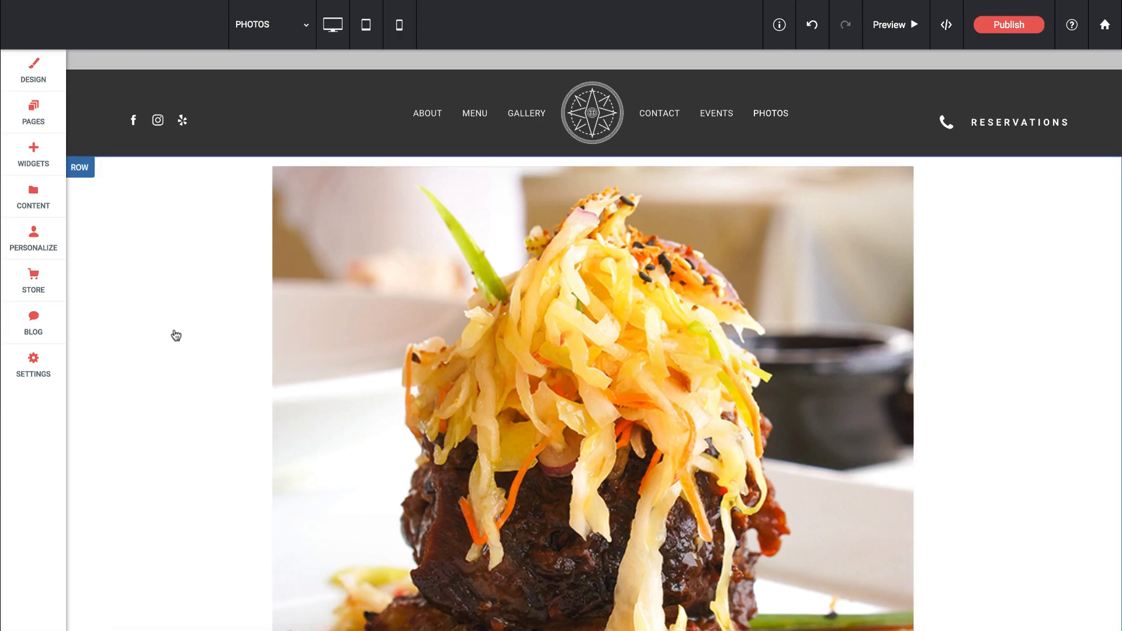
click(82, 169)
click(100, 237)
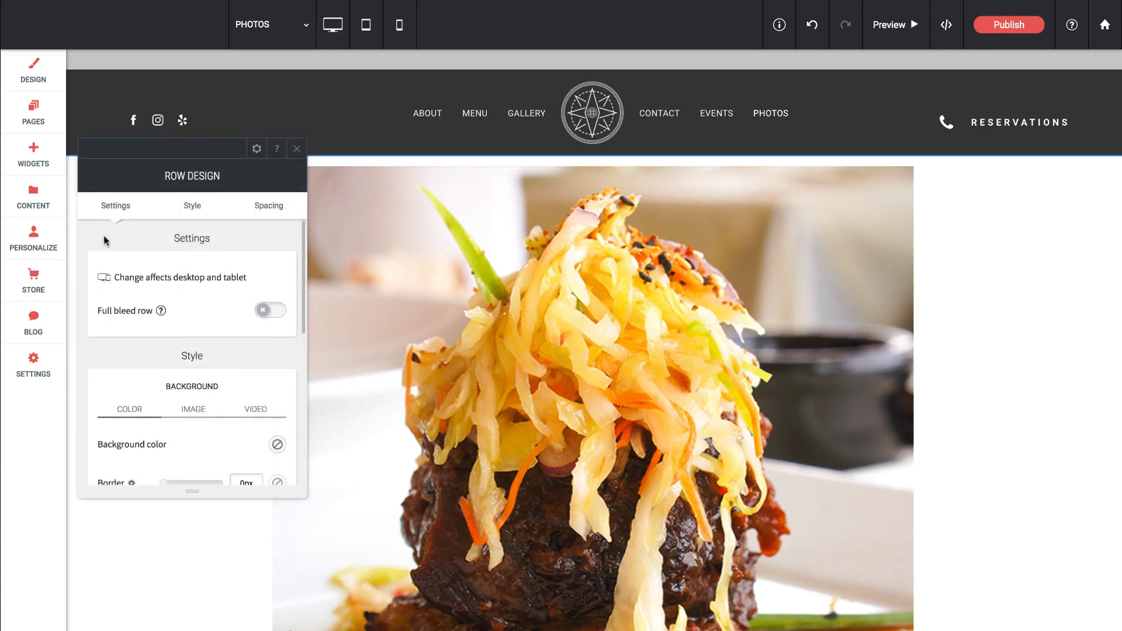
click(266, 318)
click(297, 149)
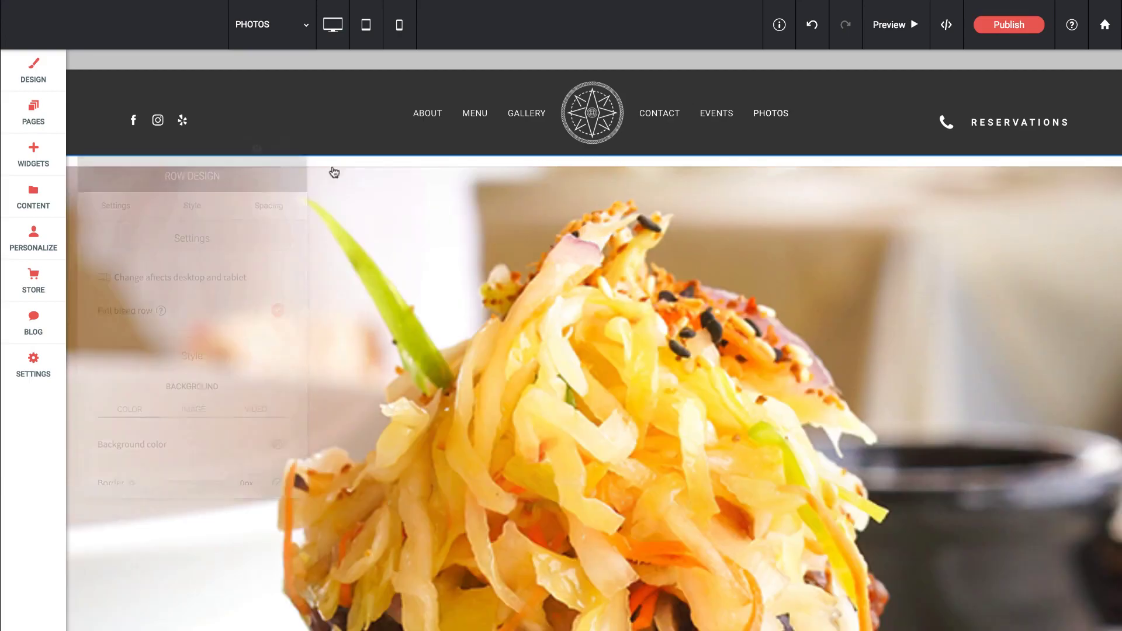
scroll(676, 343, down, 3)
scroll(675, 342, down, 8)
scroll(672, 336, up, 15)
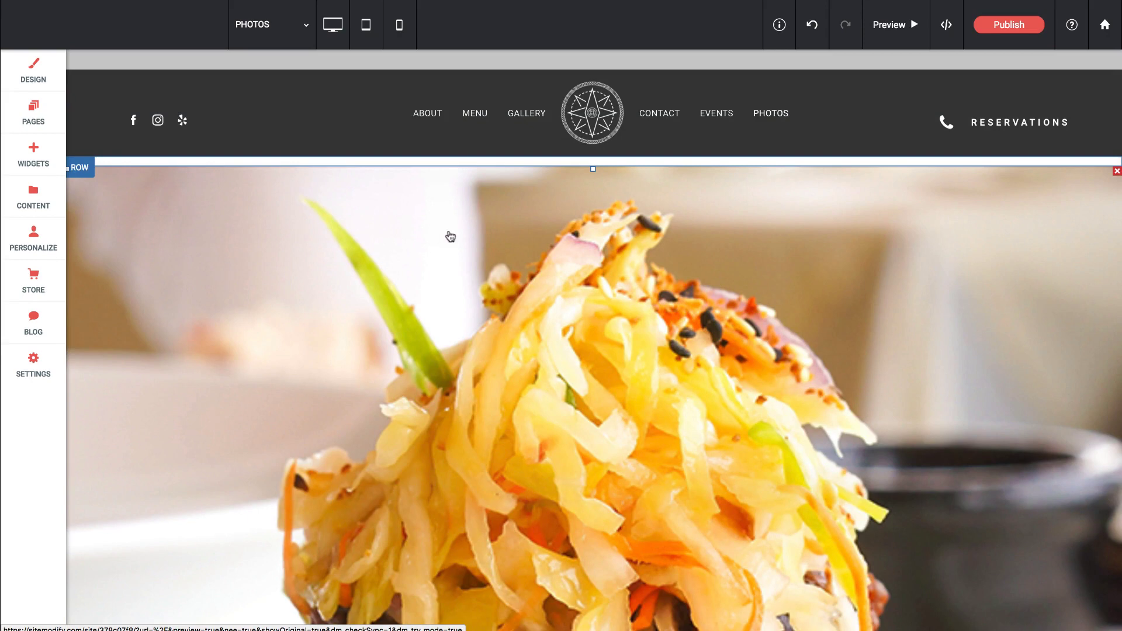
scroll(450, 250, down, 5)
scroll(450, 248, up, 6)
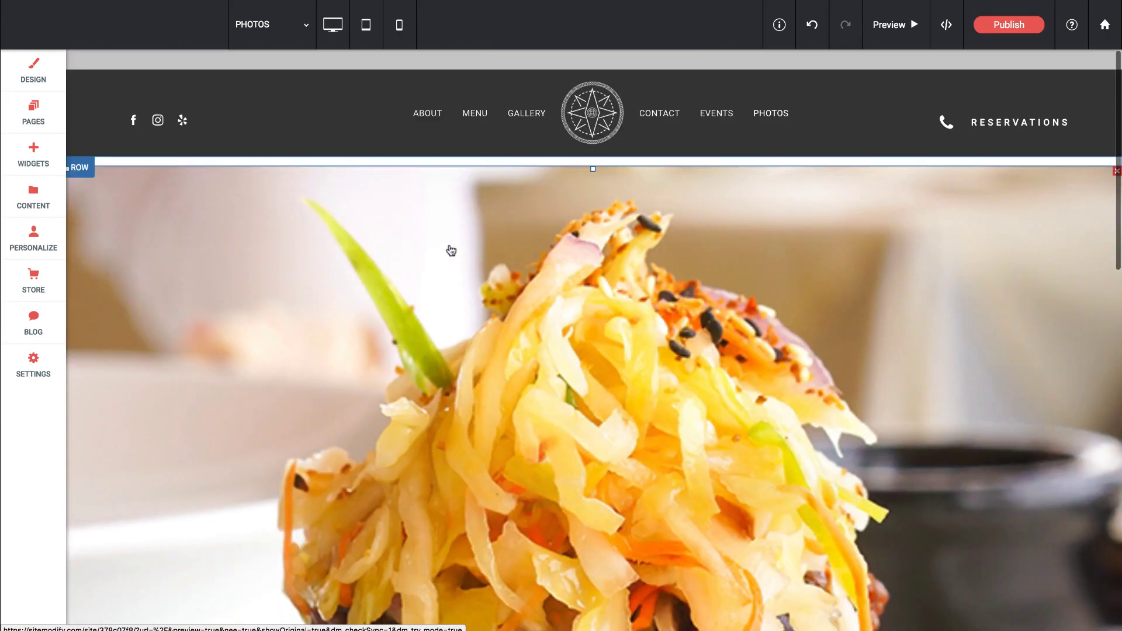
Step: Switch Full bleed row back off for that row
click(83, 167)
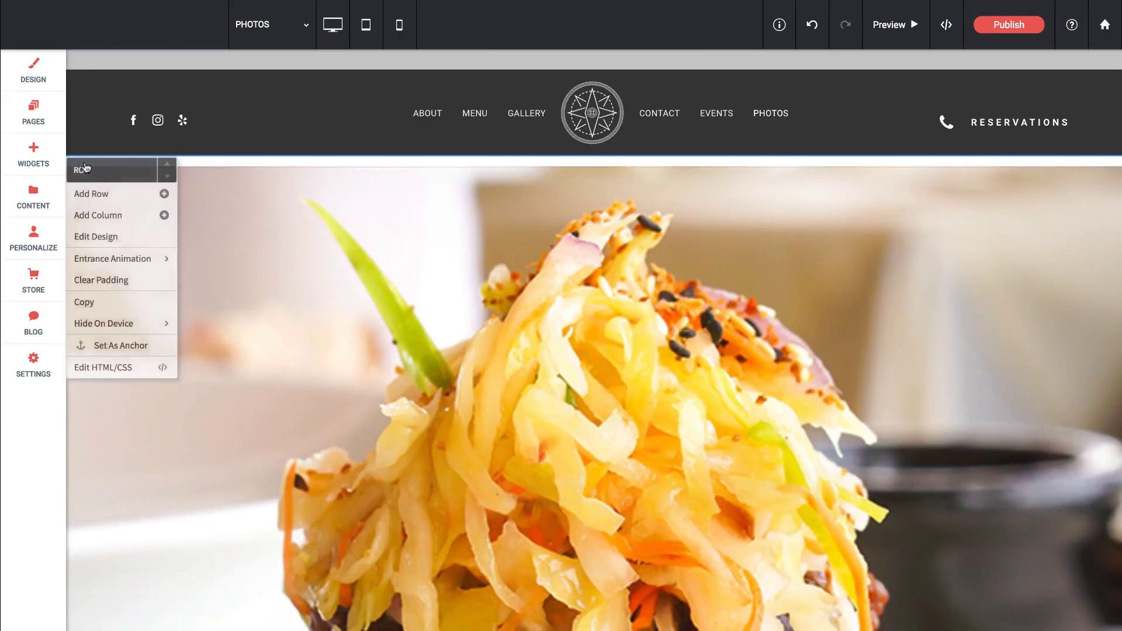
click(144, 235)
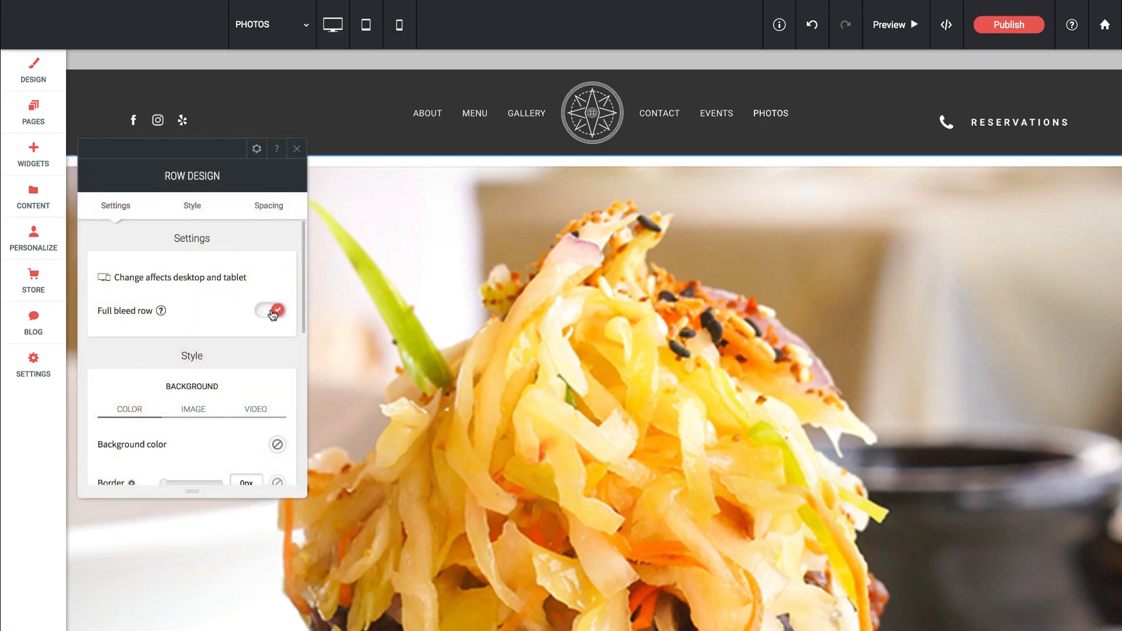
click(273, 312)
Step: Set the food photo's Hover effect to Blur in its DESIGN style settings
click(297, 149)
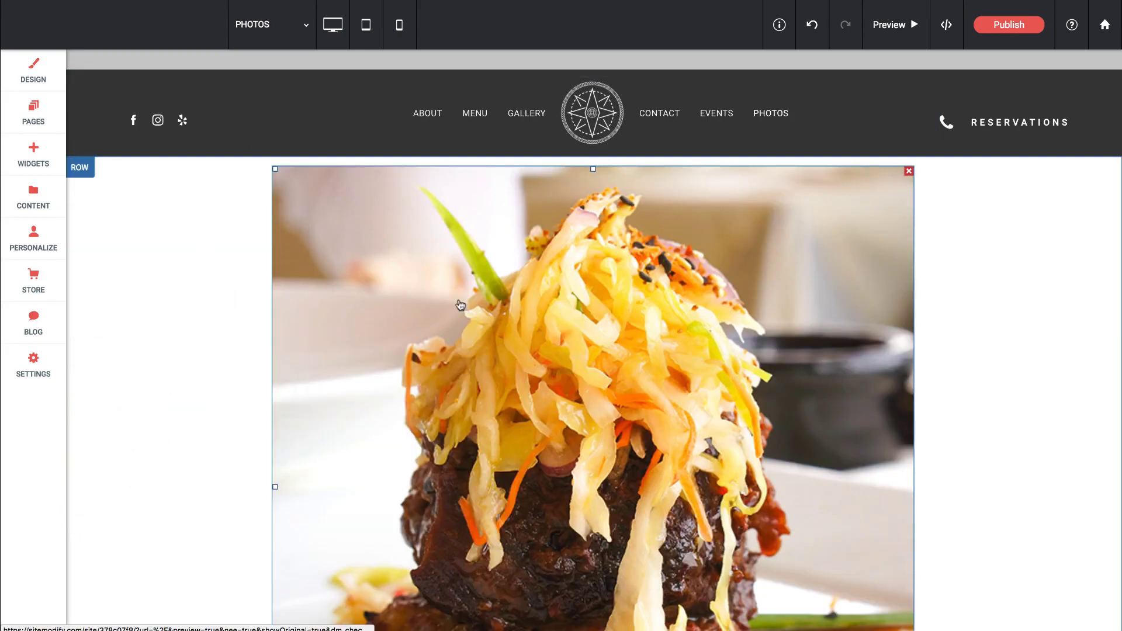
click(474, 324)
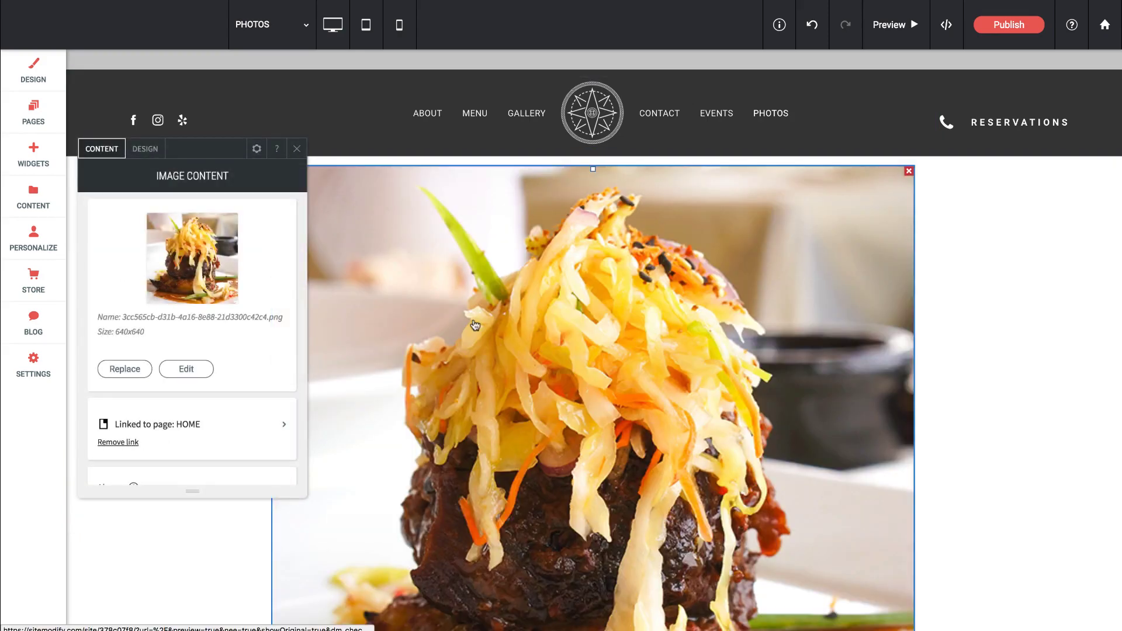
click(153, 151)
scroll(241, 383, down, 3)
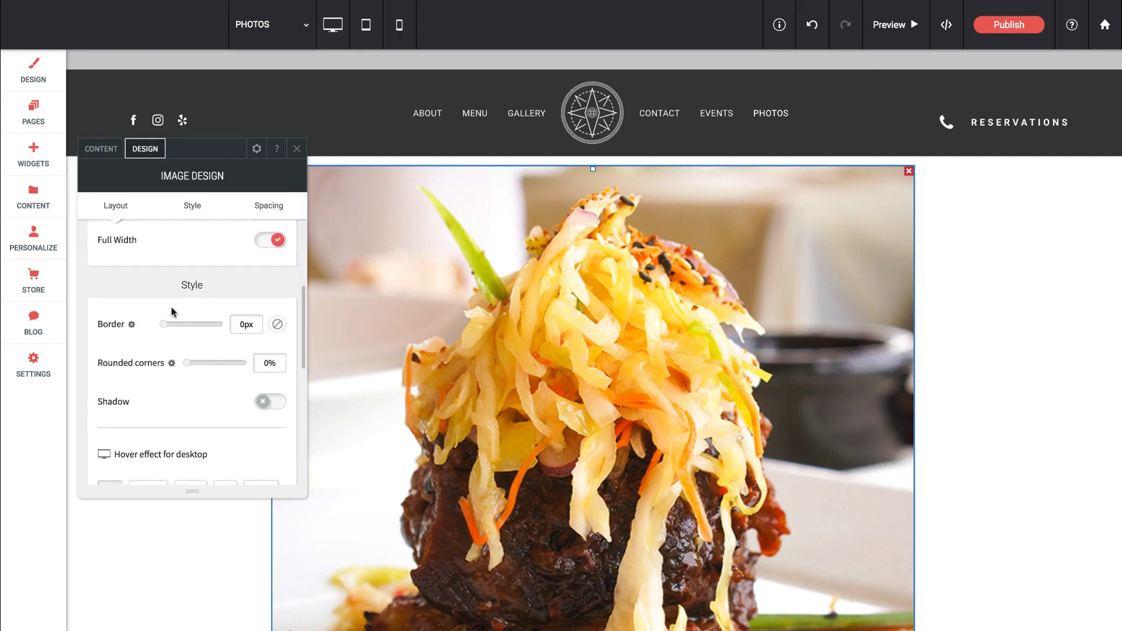
scroll(169, 304, down, 2)
scroll(184, 329, down, 2)
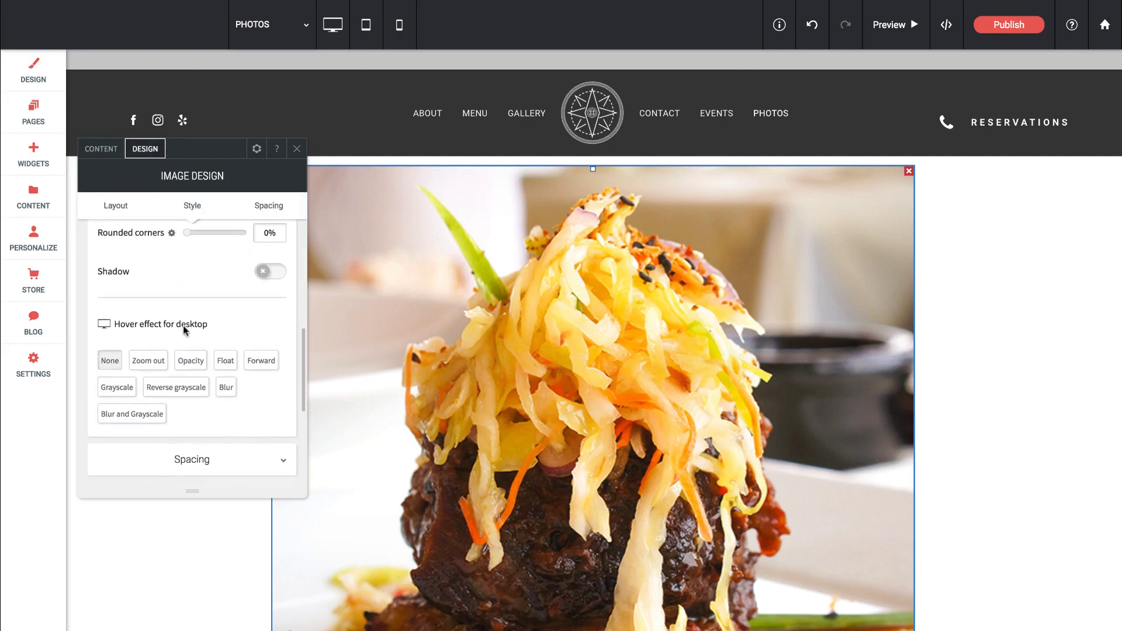
scroll(183, 328, down, 1)
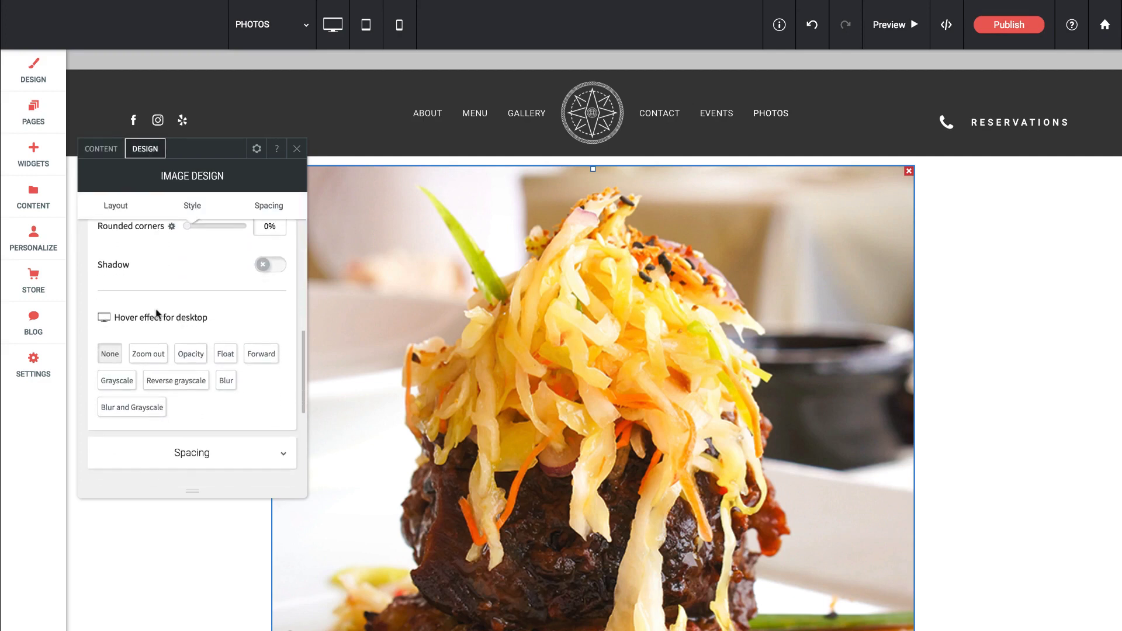
click(226, 381)
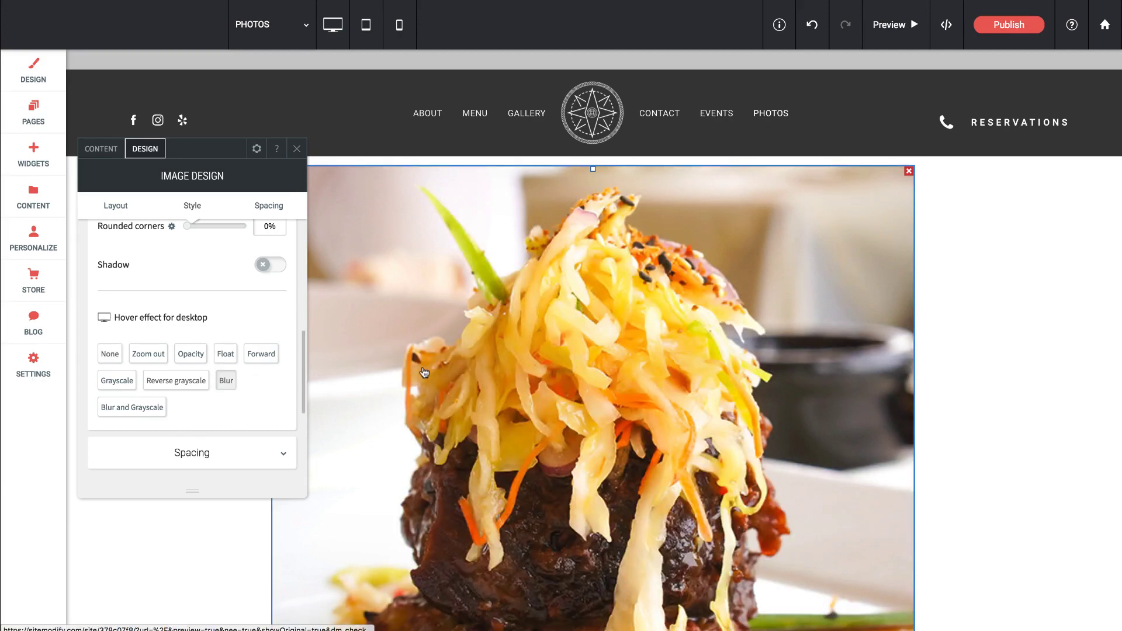
scroll(211, 371, down, 4)
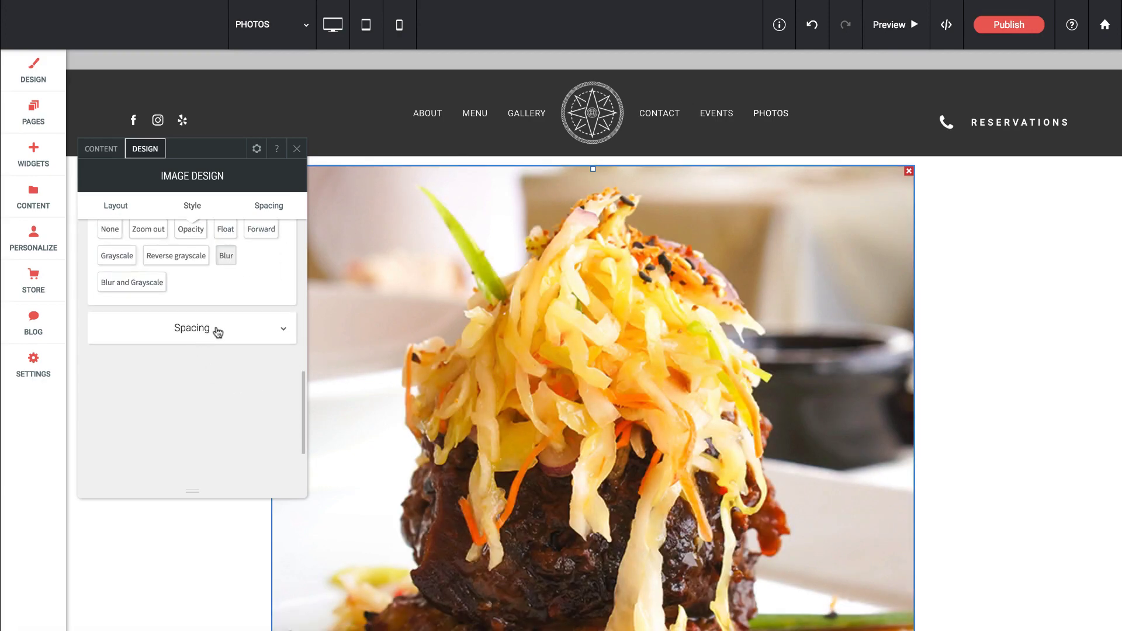
Step: Add an Entrance Animation to the food photo from the gear menu
click(257, 149)
mouse_move(290, 203)
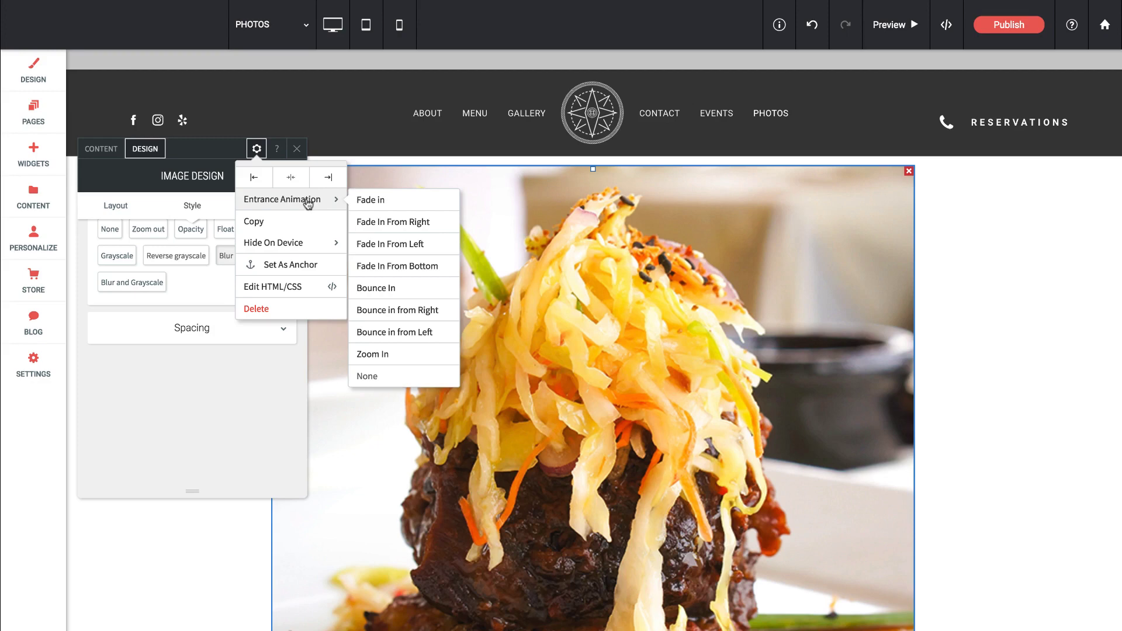
click(370, 200)
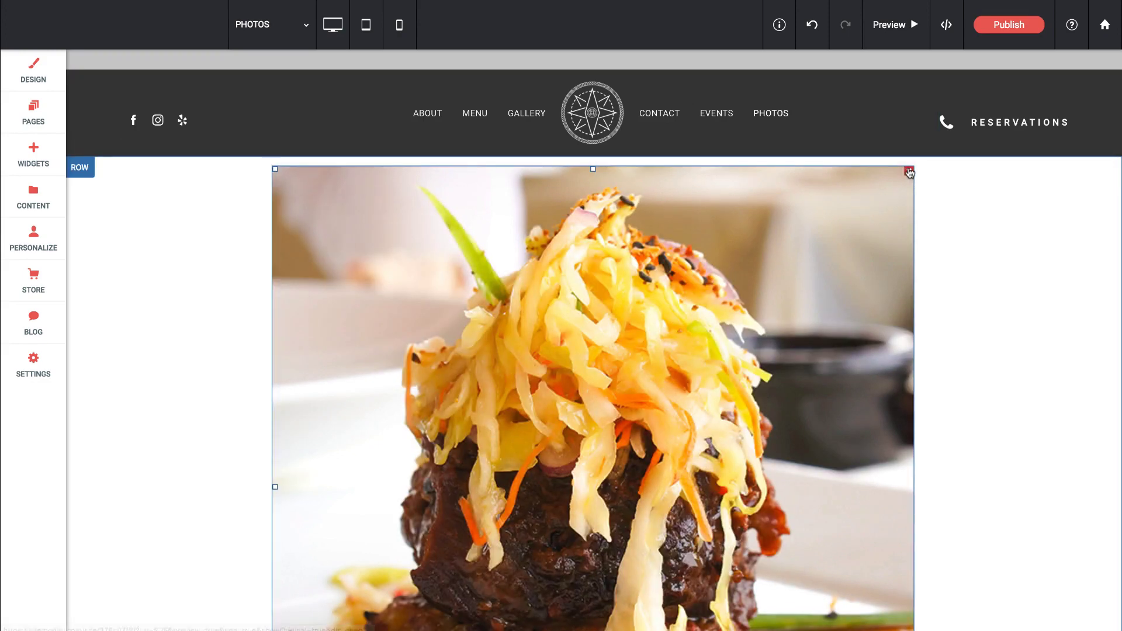
Step: Delete the food photo and drop a Photo Gallery widget with four sample images into the empty column
click(909, 172)
click(33, 148)
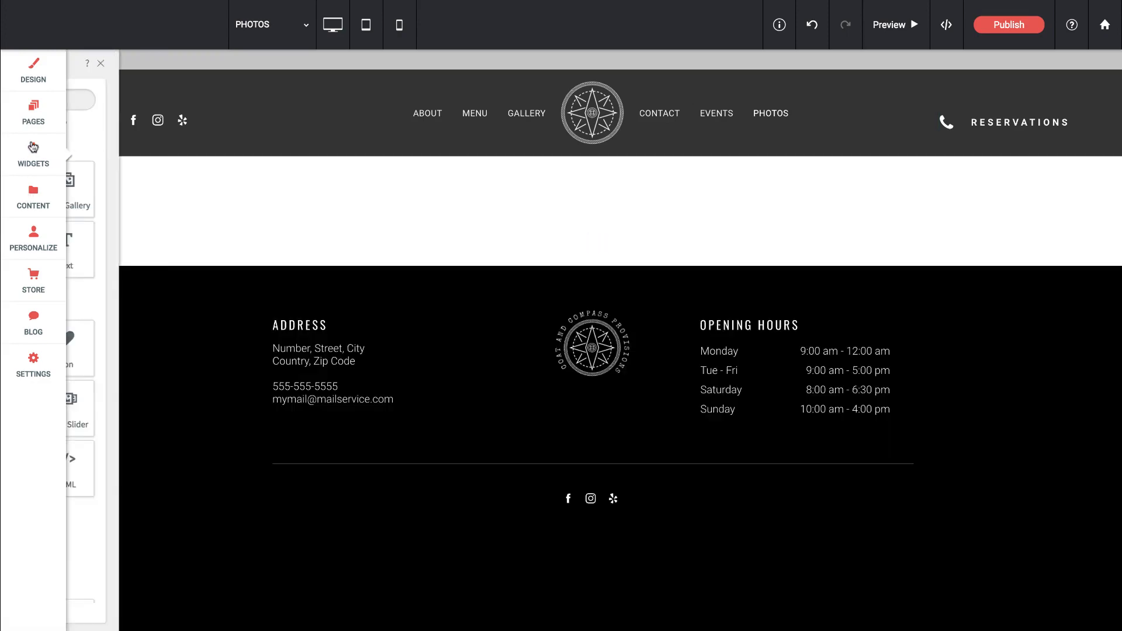
drag(236, 182, 484, 205)
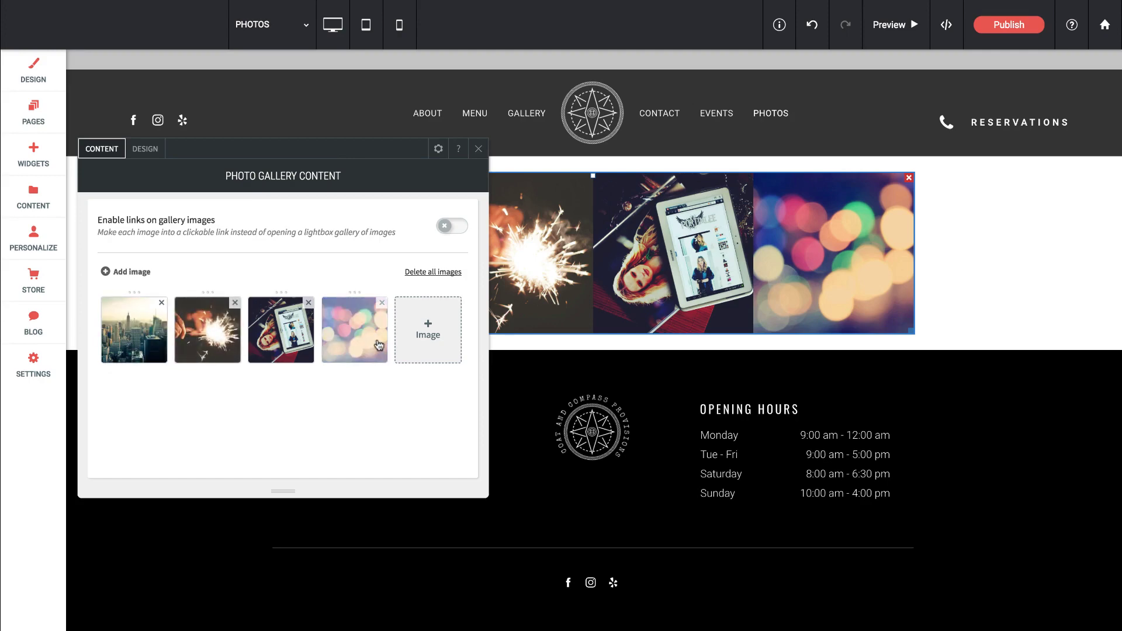
Step: In the Image Picker, select five food photos, including the tuna, pasta, olive and burger shots
click(433, 333)
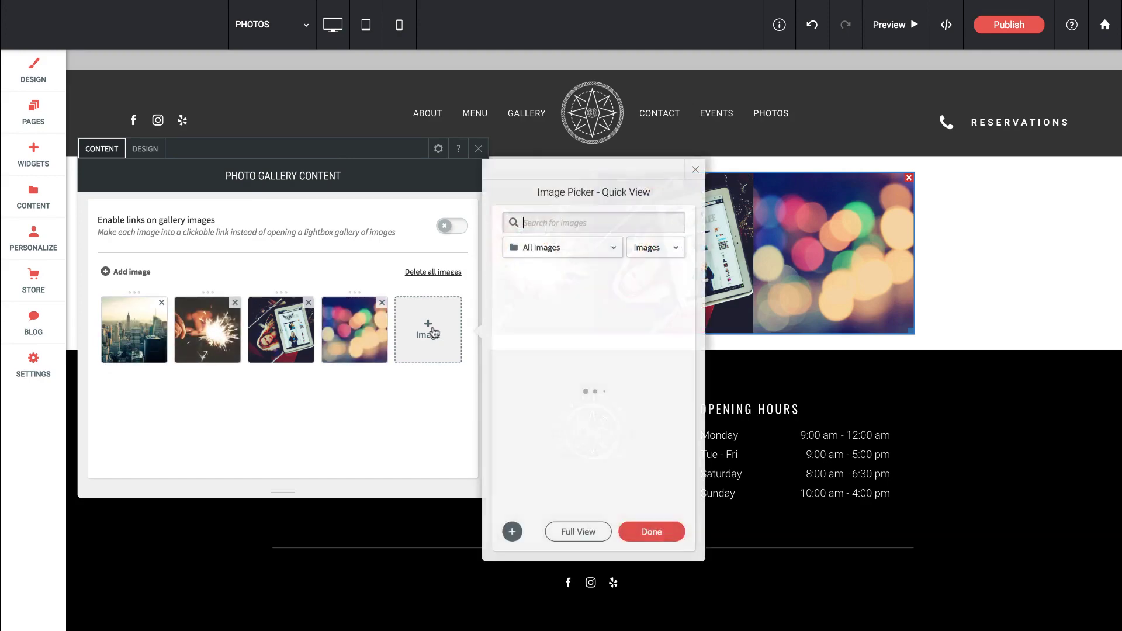
scroll(572, 351, down, 1)
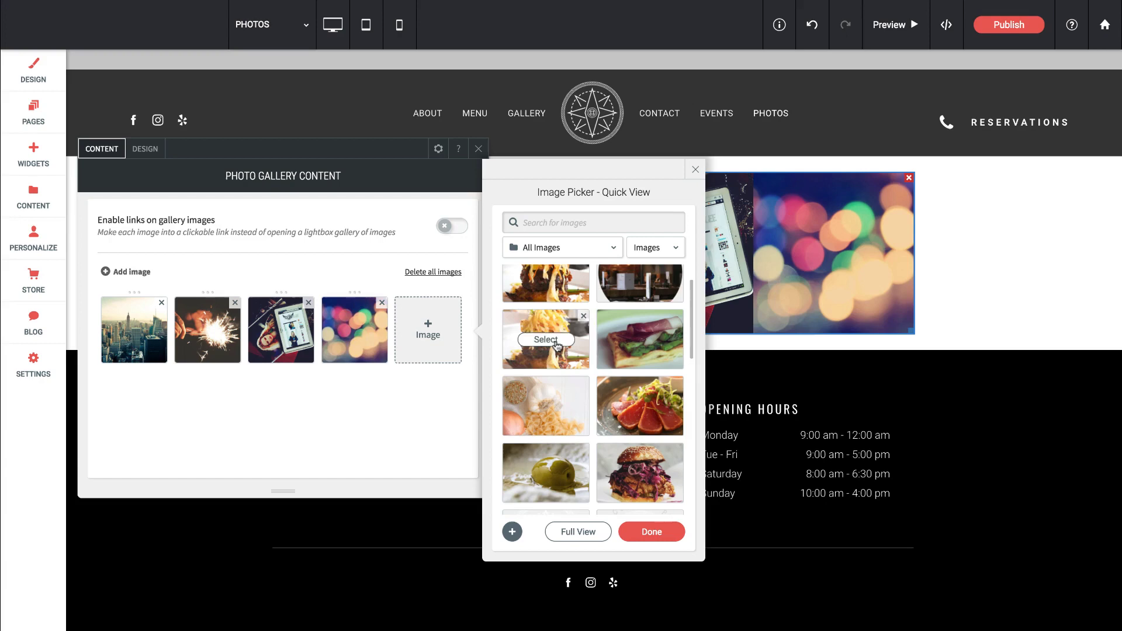
click(572, 351)
scroll(571, 351, down, 1)
click(640, 347)
click(548, 371)
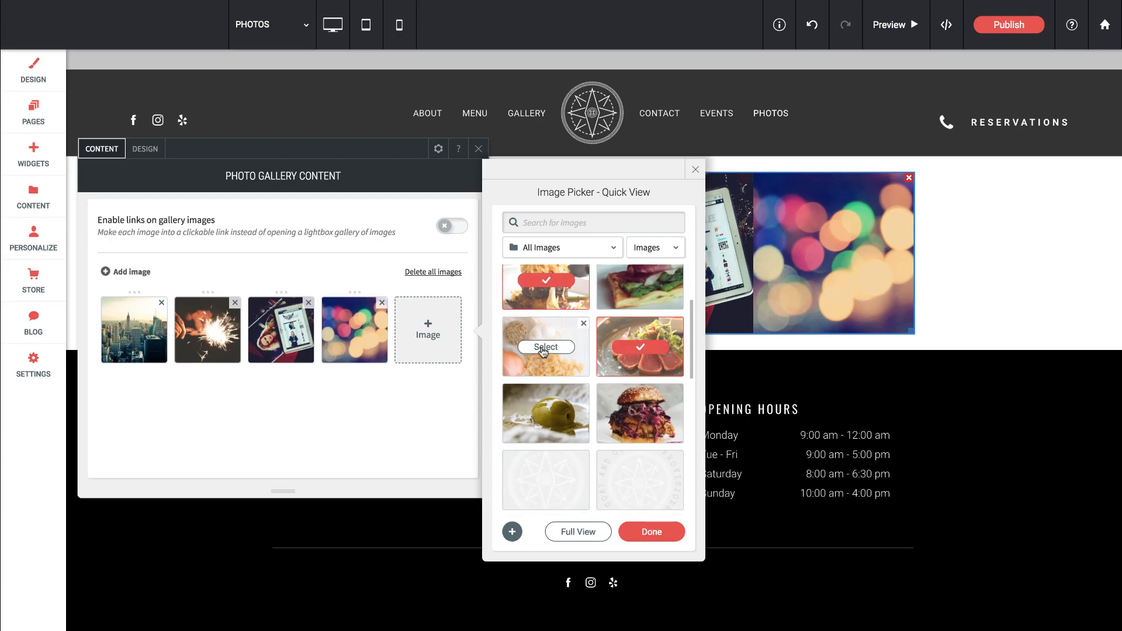
scroll(573, 350, down, 1)
click(572, 345)
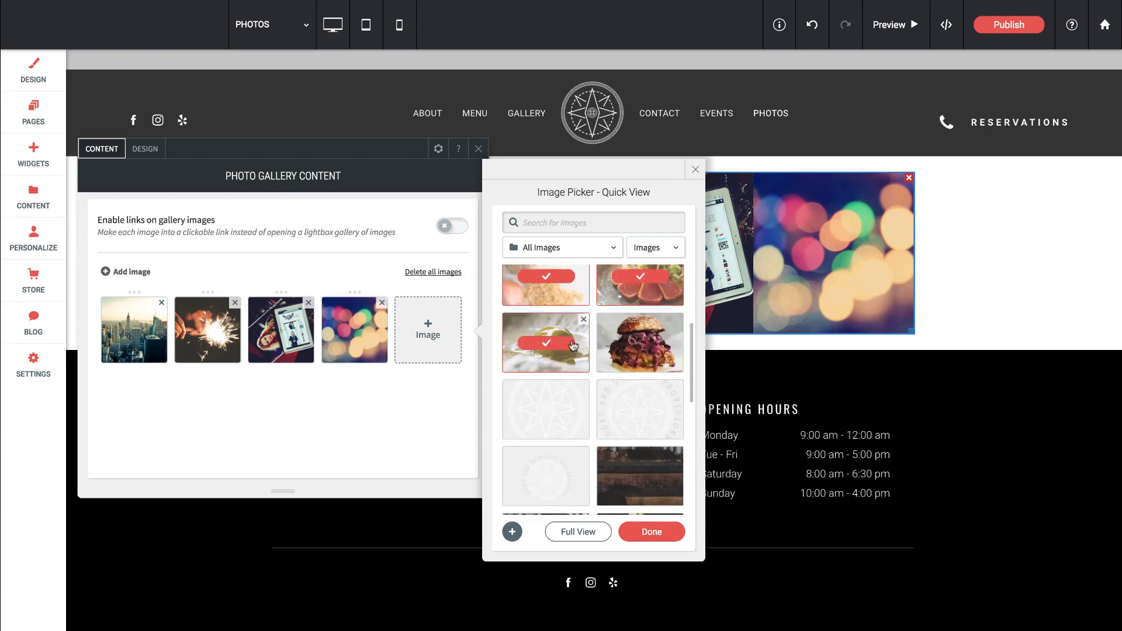
click(639, 346)
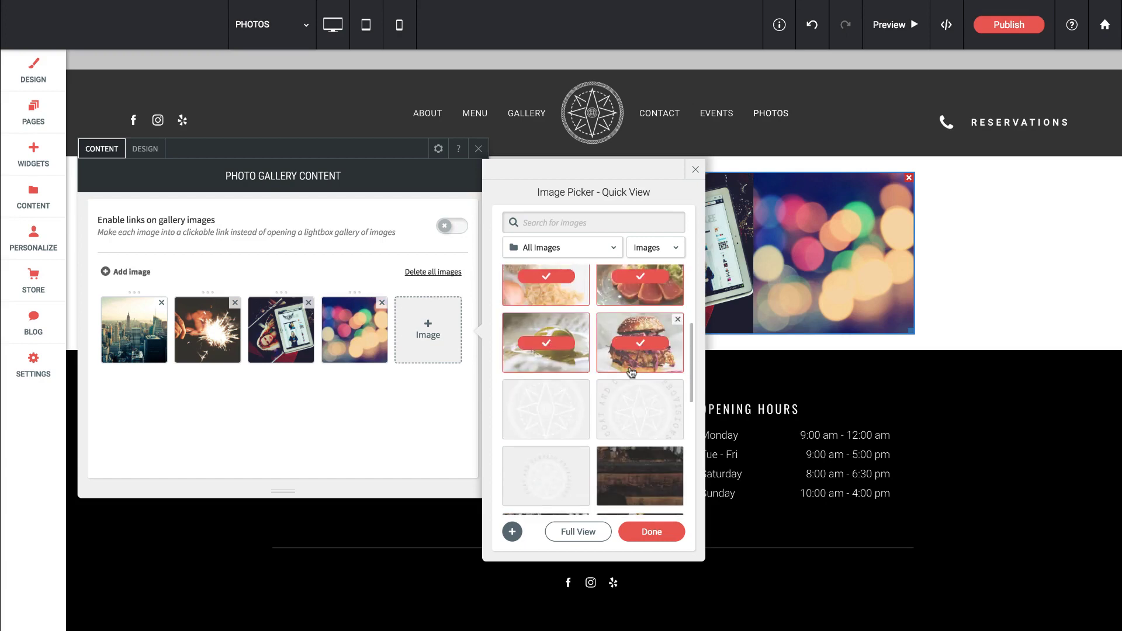
Step: Skip uploading from the computer, add the chosen photos to make nine images, and select the fifth thumbnail
click(512, 532)
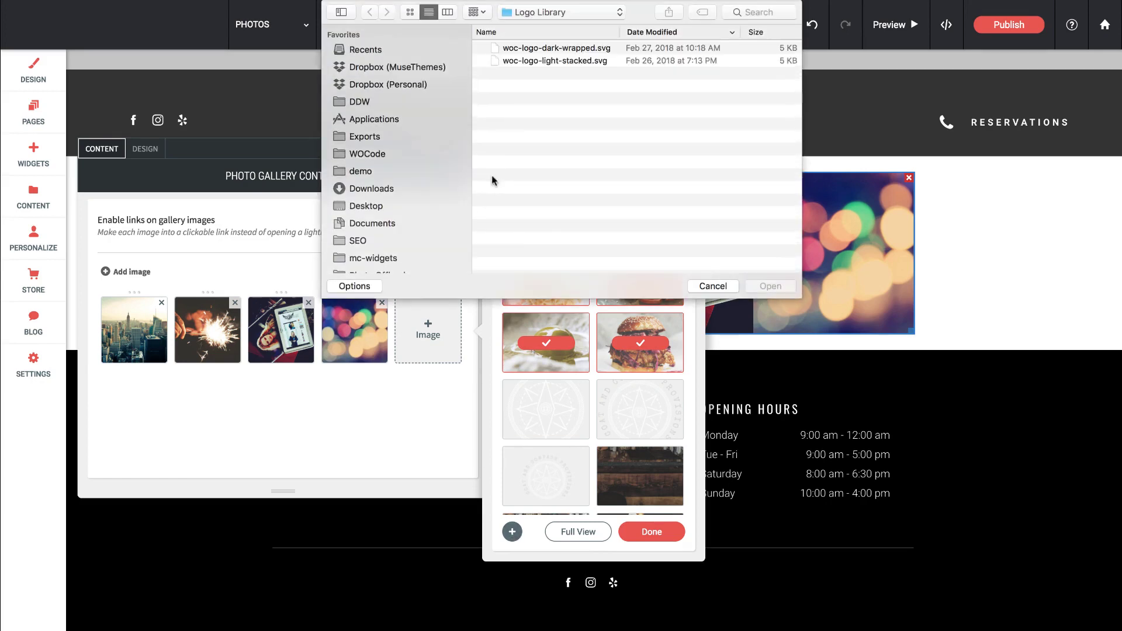
click(705, 286)
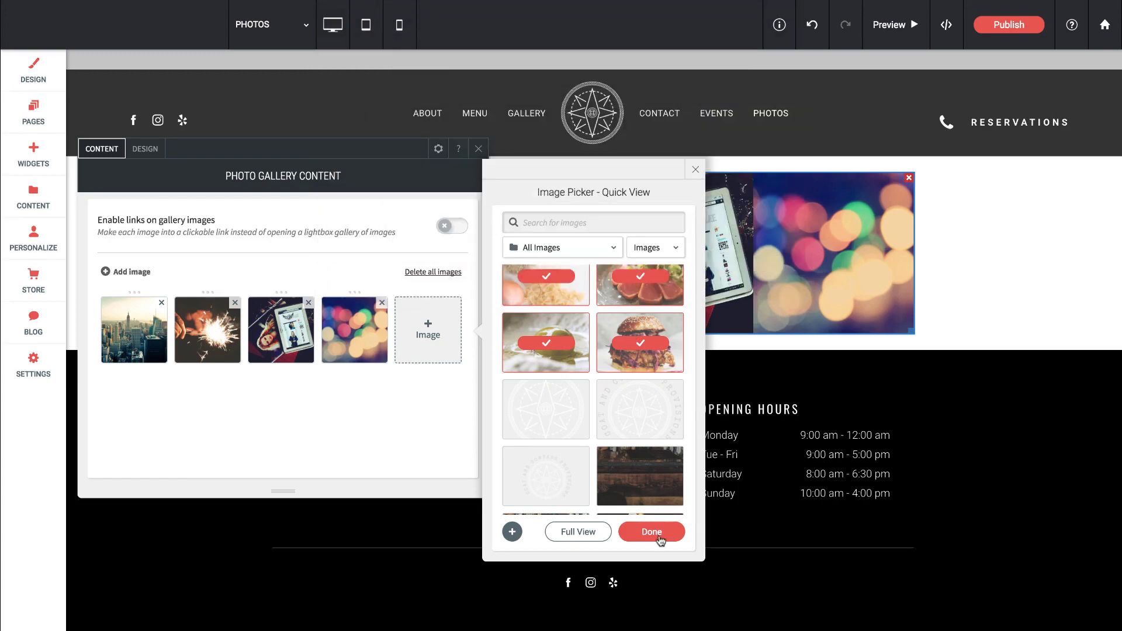
click(656, 533)
click(417, 344)
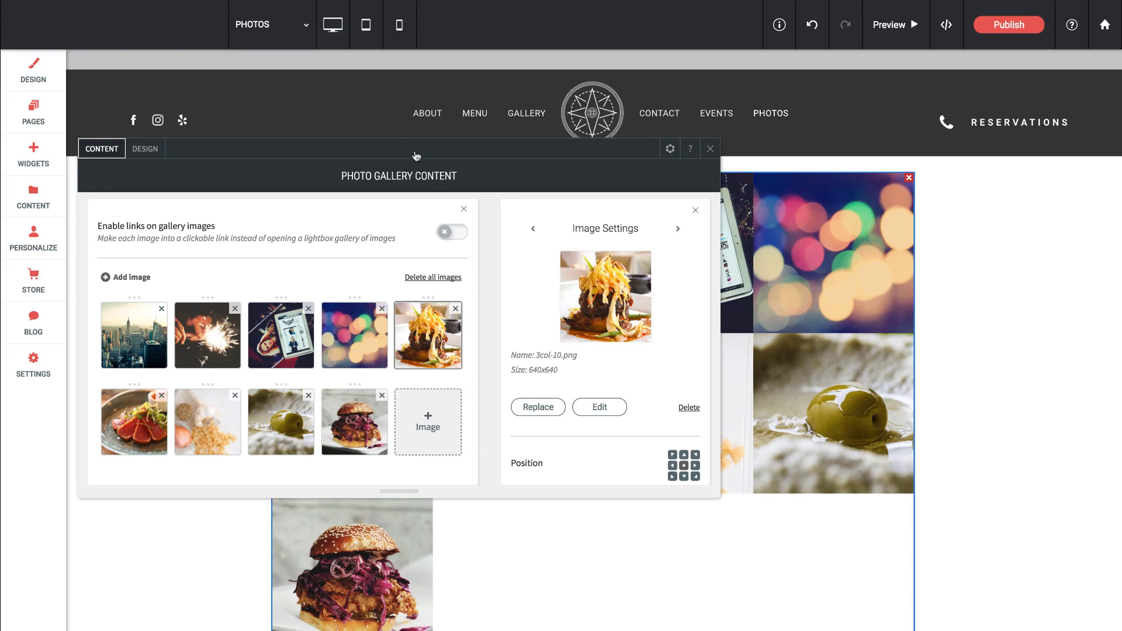
Step: Move the gallery content panel up and review the burger photo's settings: 3col-6.png, 640x640, no title
drag(416, 156, 392, 28)
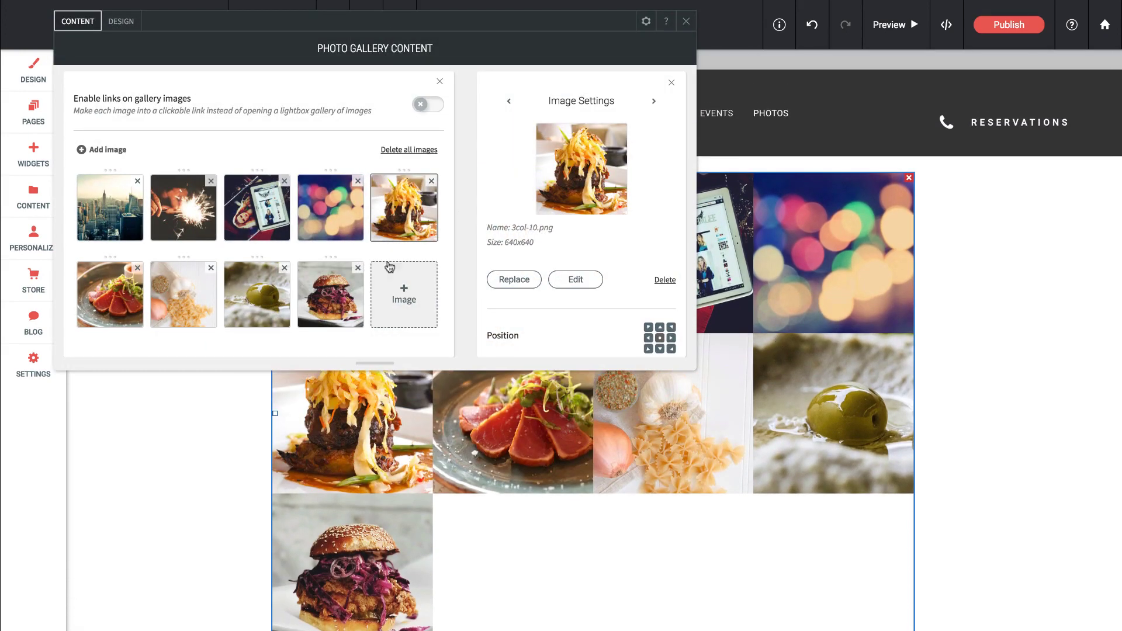
click(332, 304)
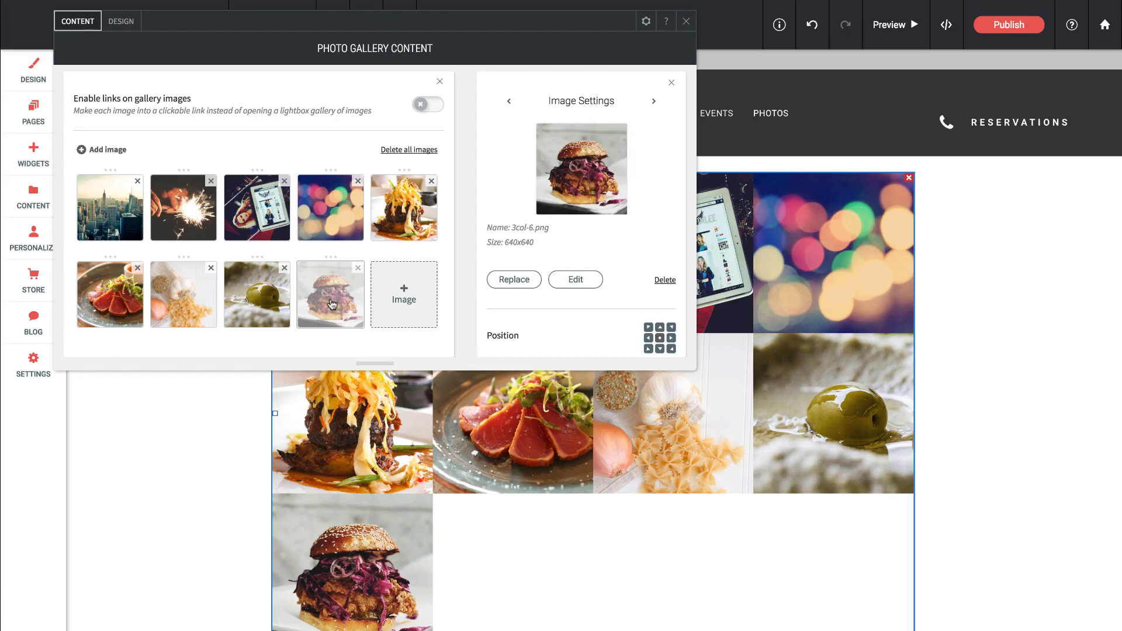
scroll(610, 254, down, 1)
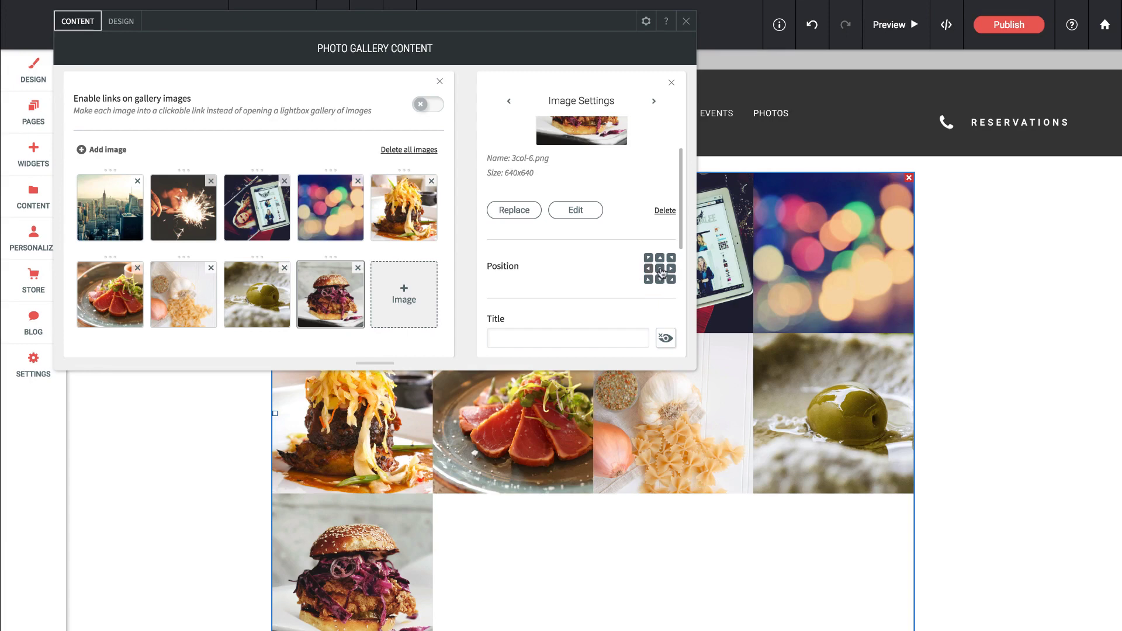
scroll(576, 270, down, 1)
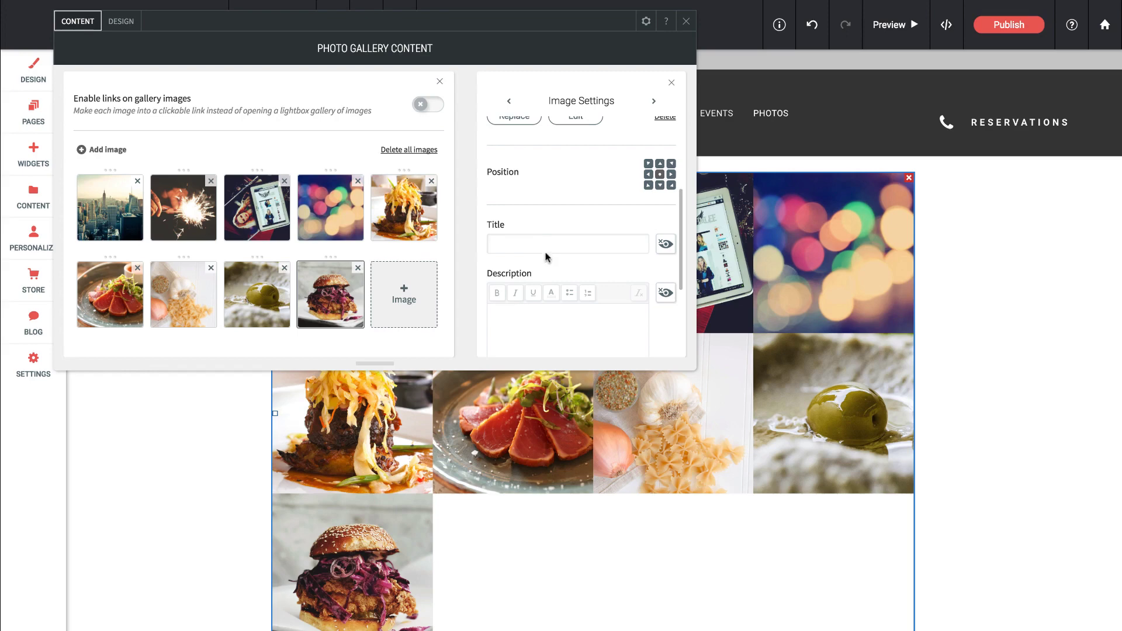
scroll(532, 221, up, 2)
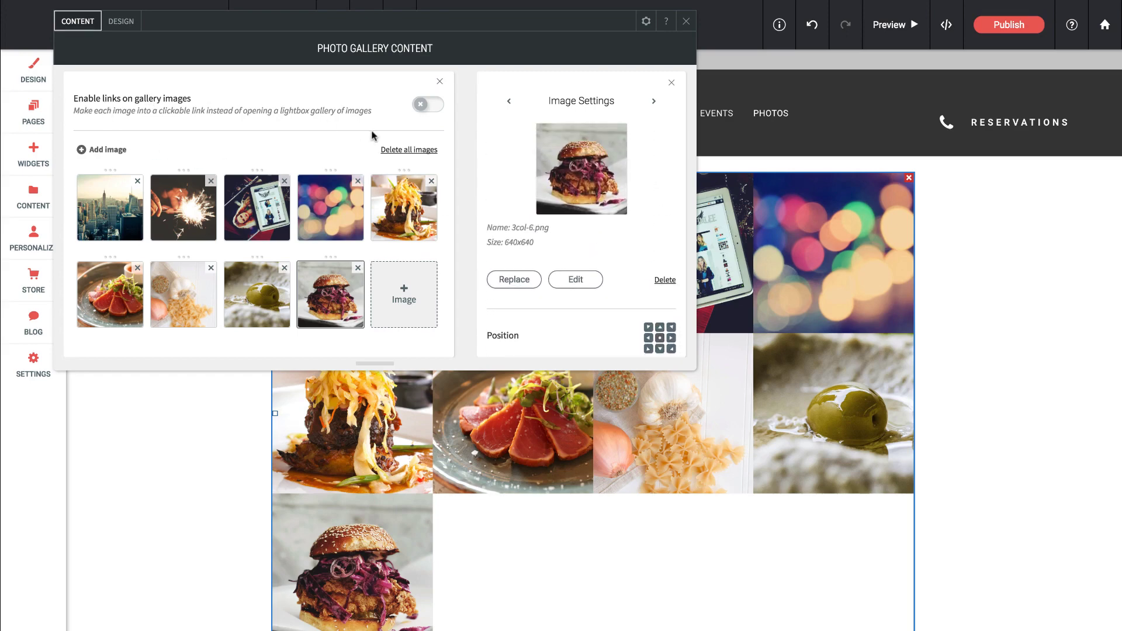
Step: Enable links on the gallery images and reopen the gallery content settings
click(428, 106)
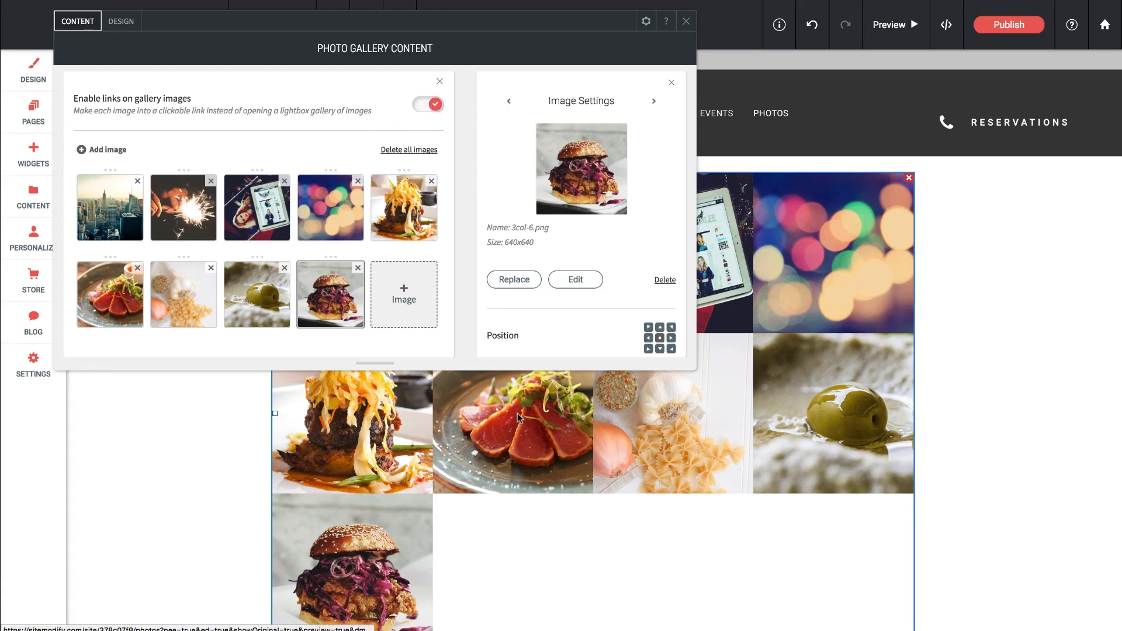
click(686, 21)
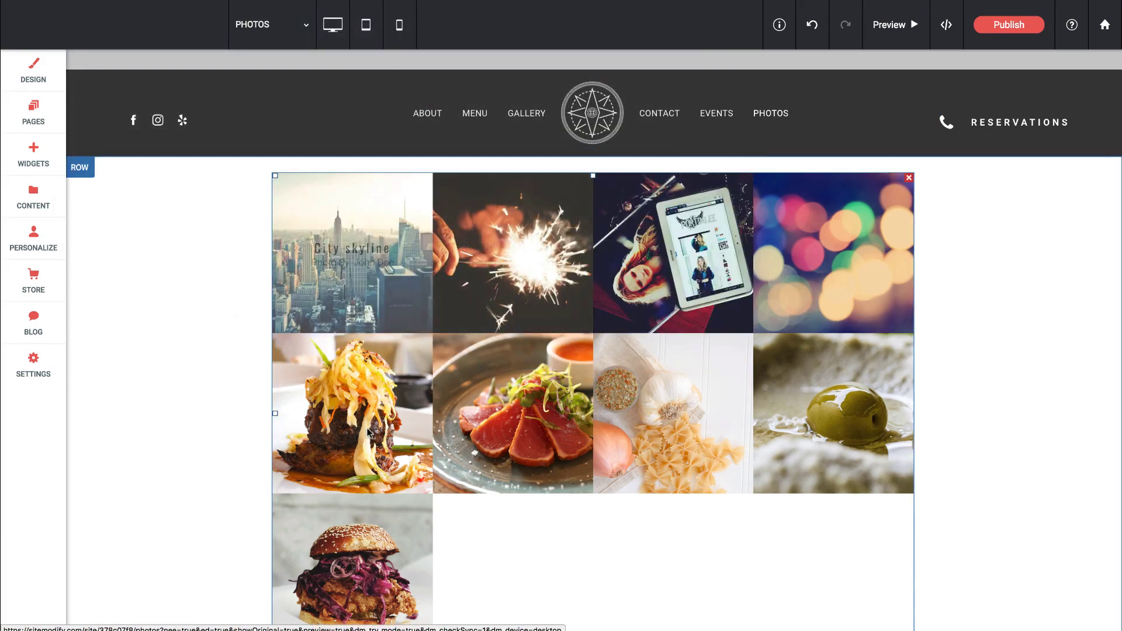
click(681, 275)
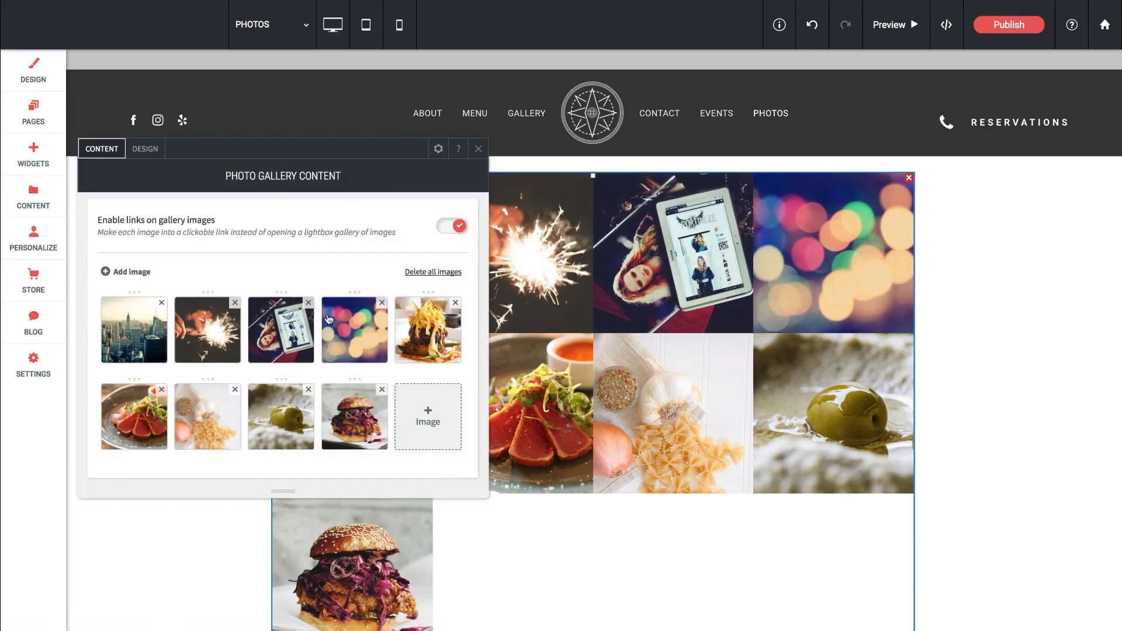
Step: Move the Blurred Lines bokeh photo to fifth place and the tablet photo to fourth
click(364, 332)
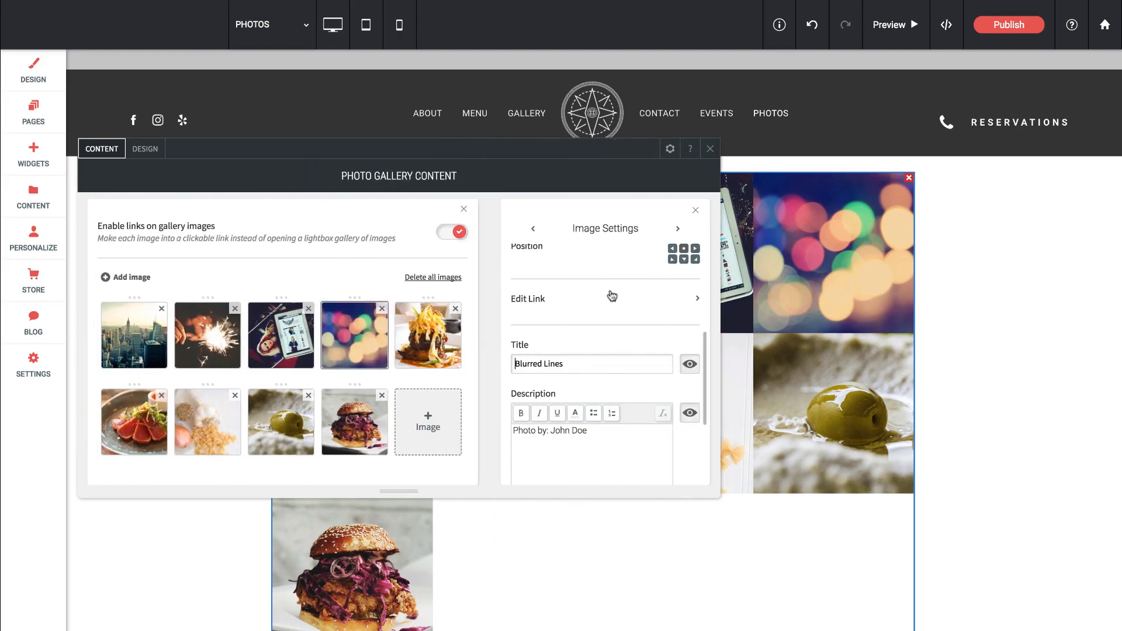
scroll(612, 299, down, 1)
scroll(612, 299, down, 1)
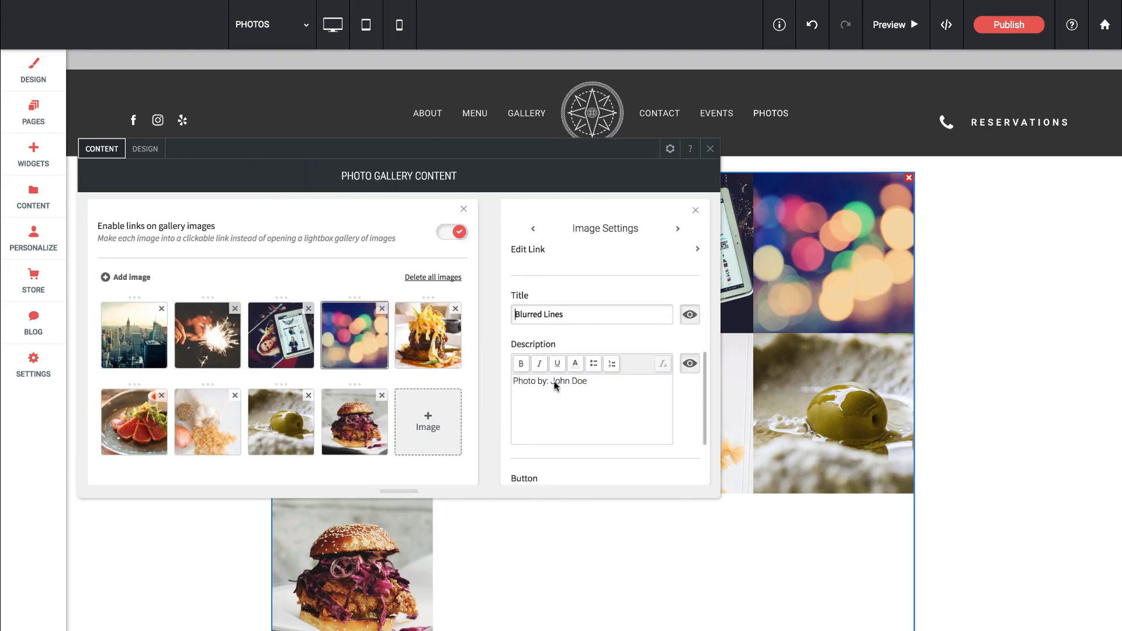
scroll(641, 341, down, 4)
scroll(697, 283, down, 1)
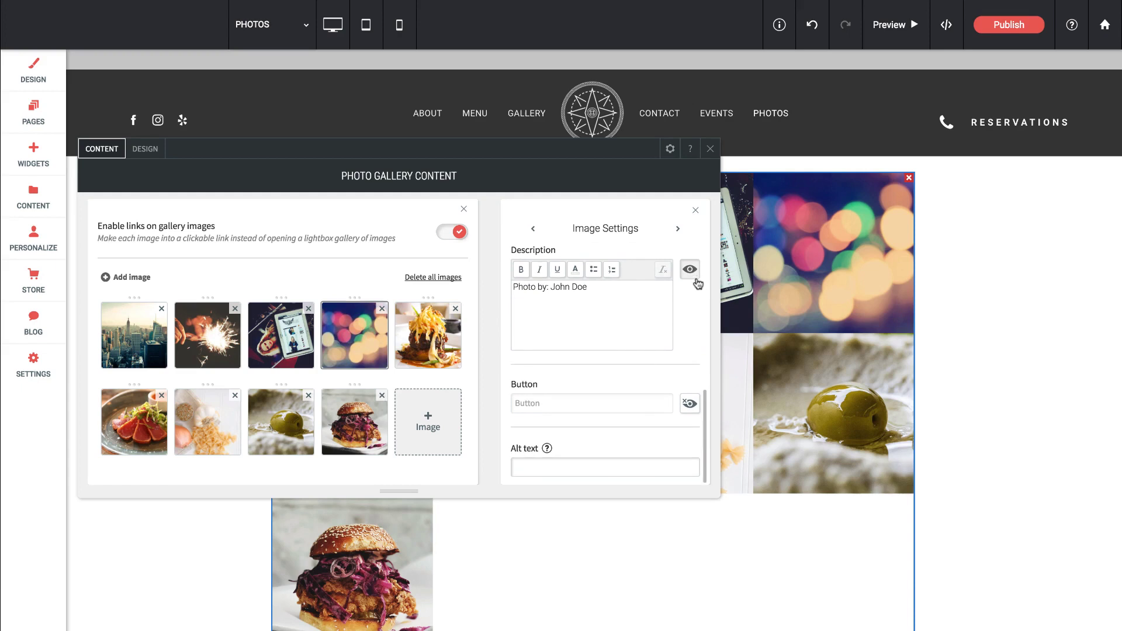
mouse_move(548, 448)
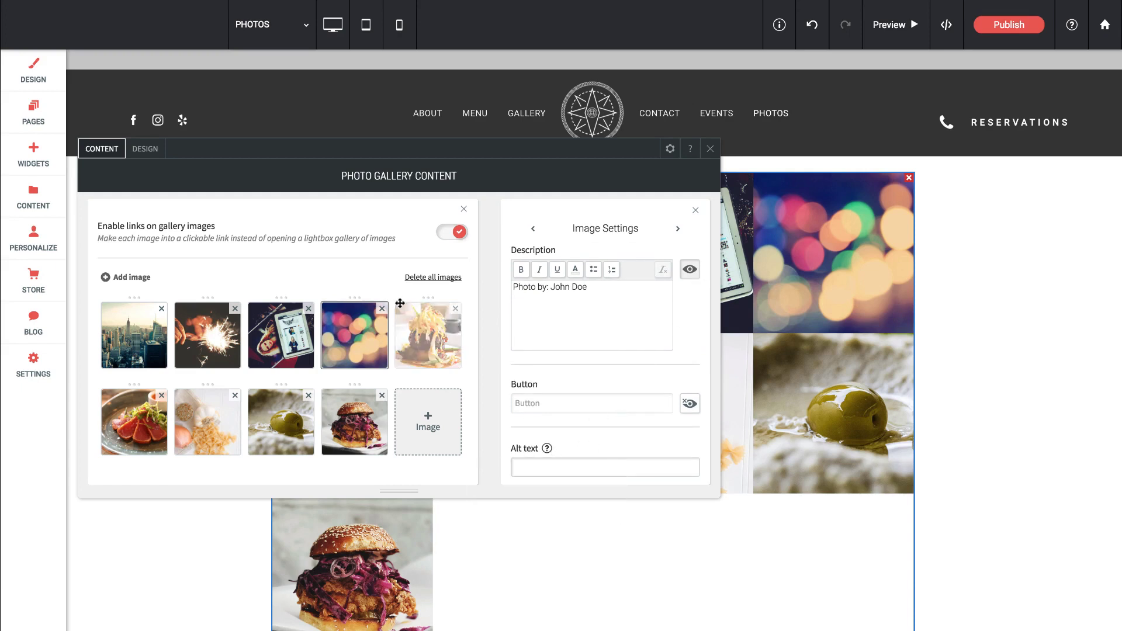
drag(354, 337, 433, 336)
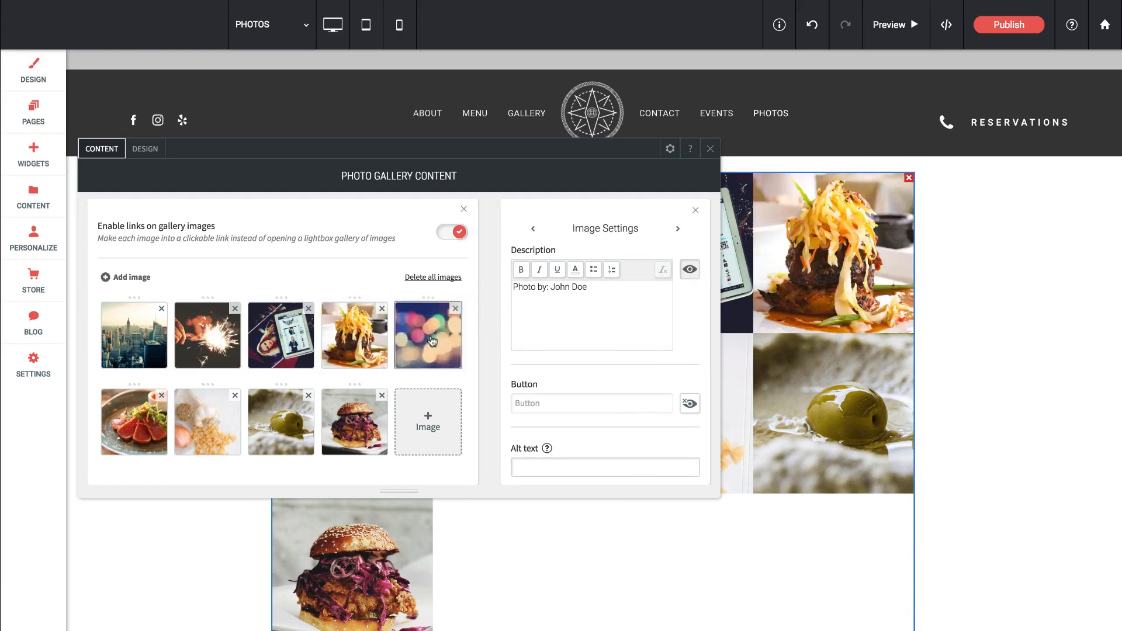
drag(280, 336, 360, 337)
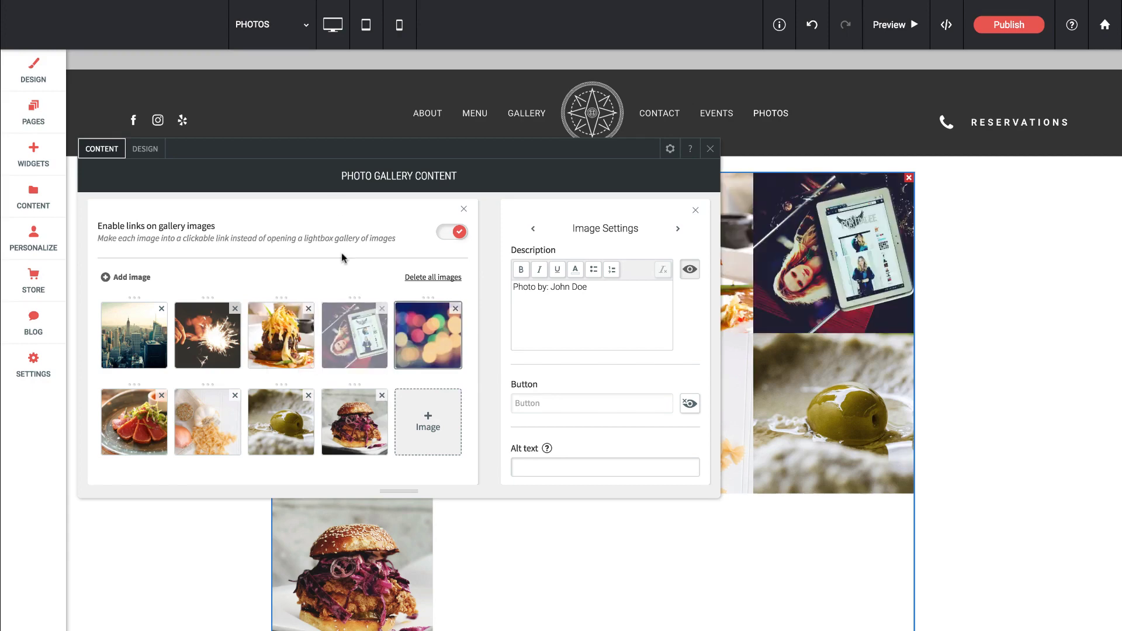
drag(253, 149, 198, 25)
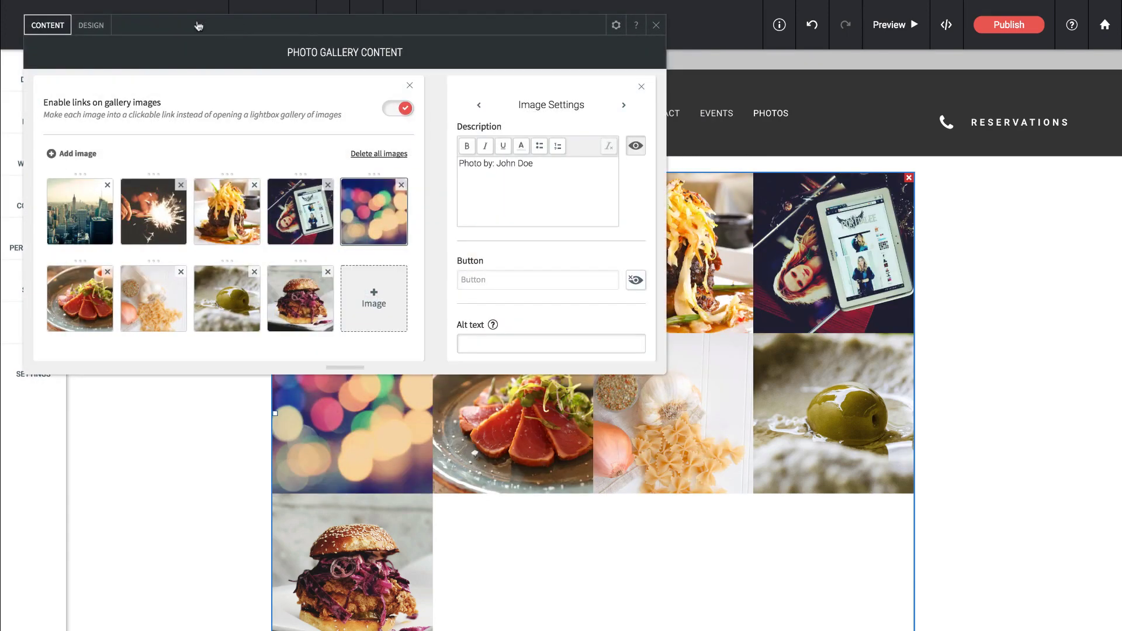
Step: Give the gallery the second mosaic layout, with the bokeh photo as the large tile
click(92, 25)
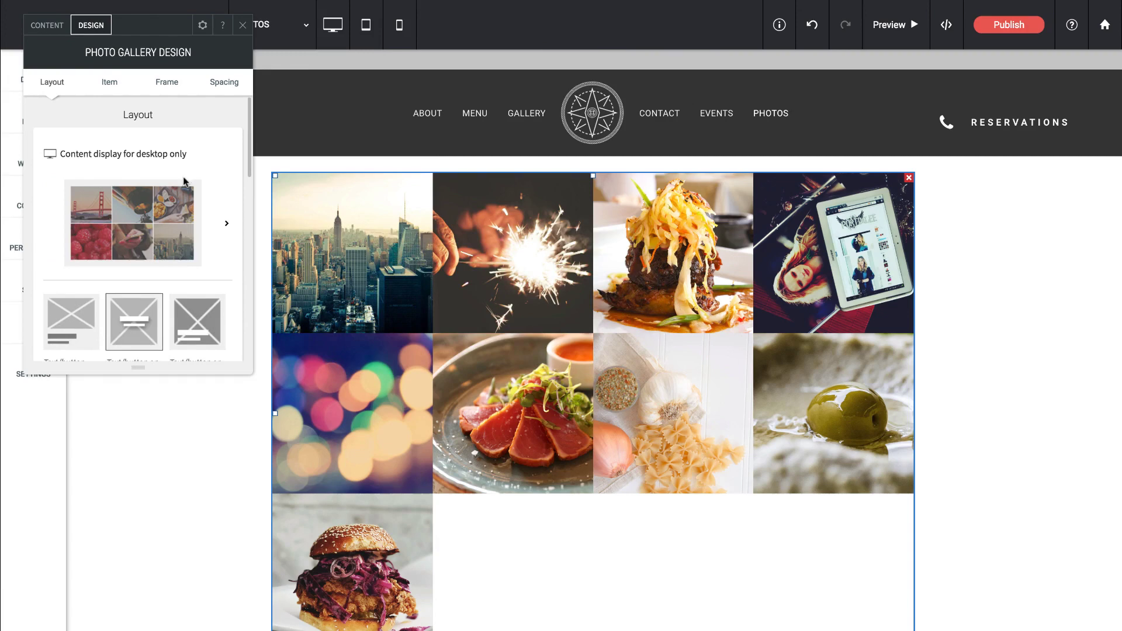
scroll(190, 167, down, 2)
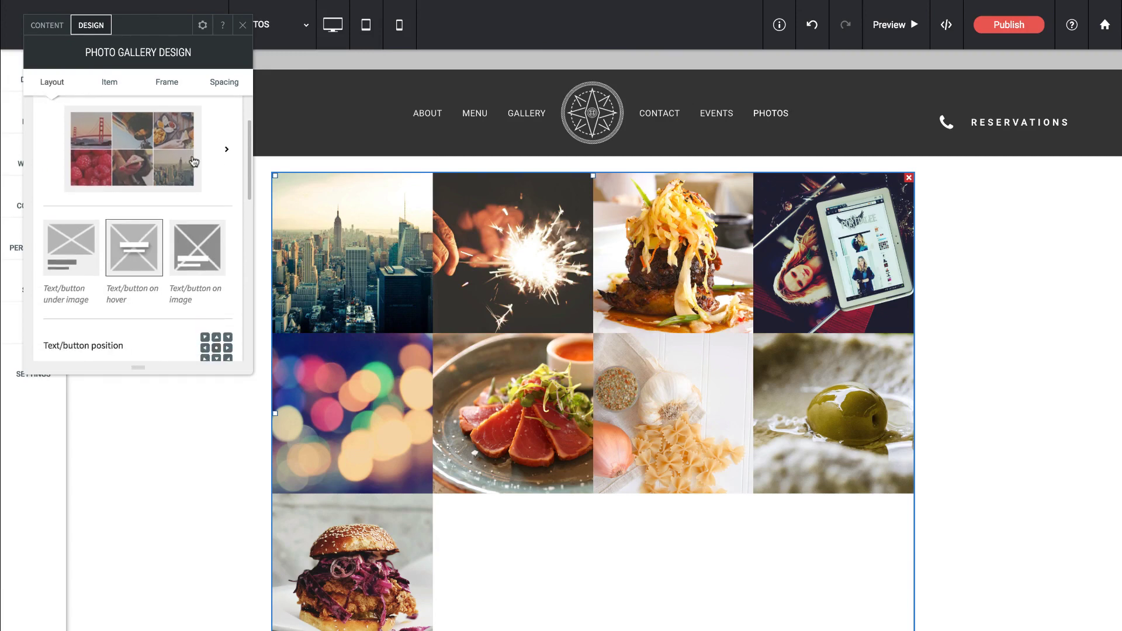
click(222, 149)
scroll(400, 192, down, 1)
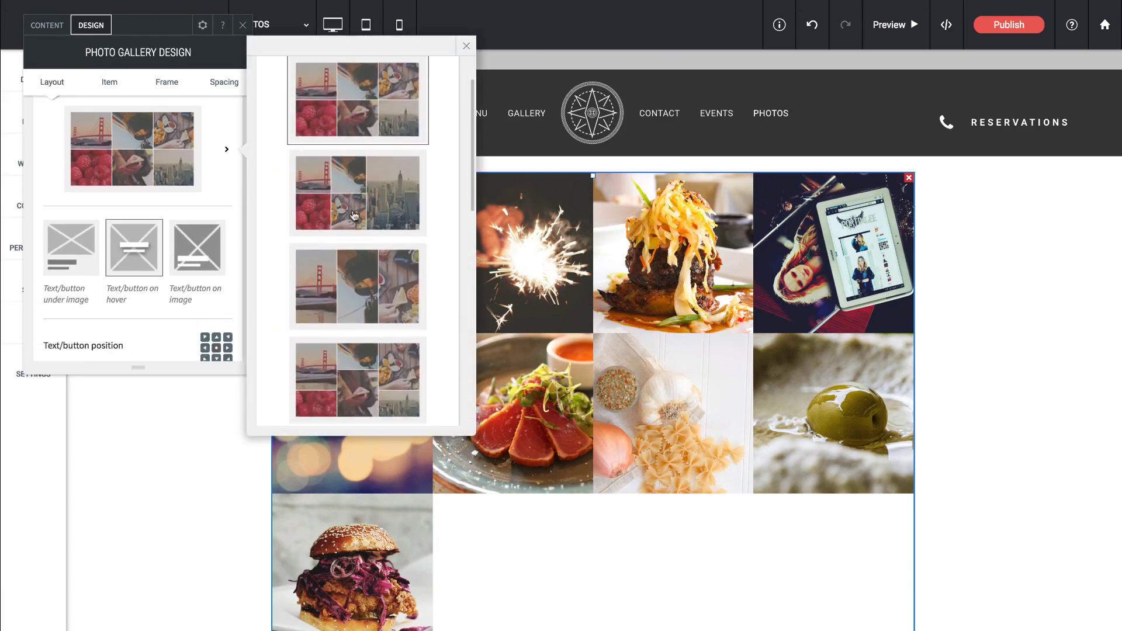
click(354, 215)
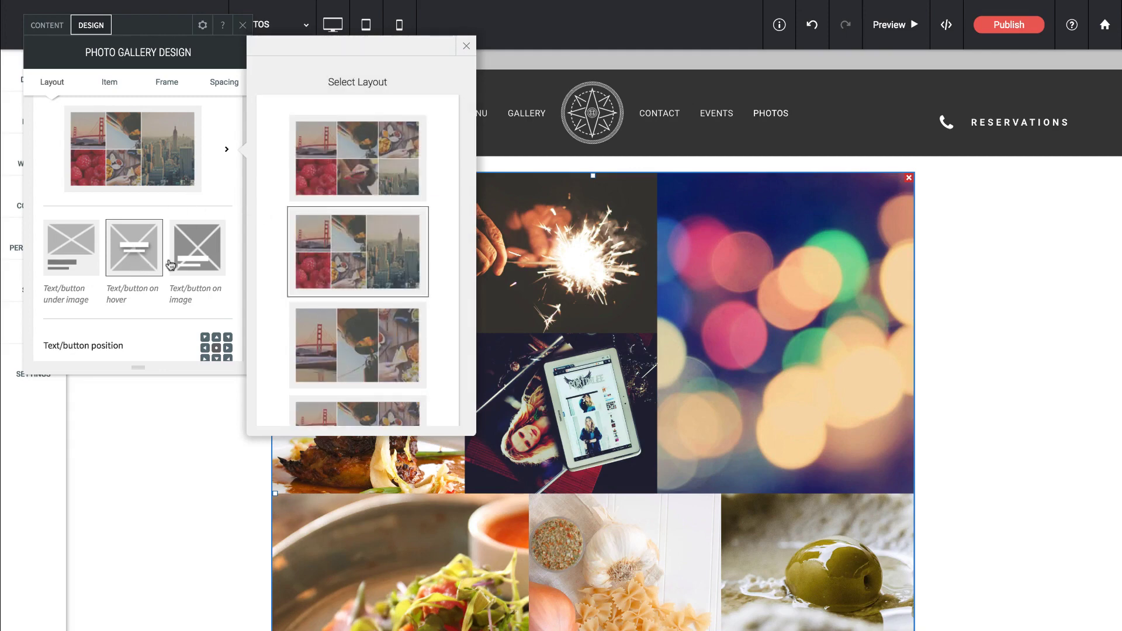
Step: Try the caption options and settle on captions that appear only on hover
click(194, 257)
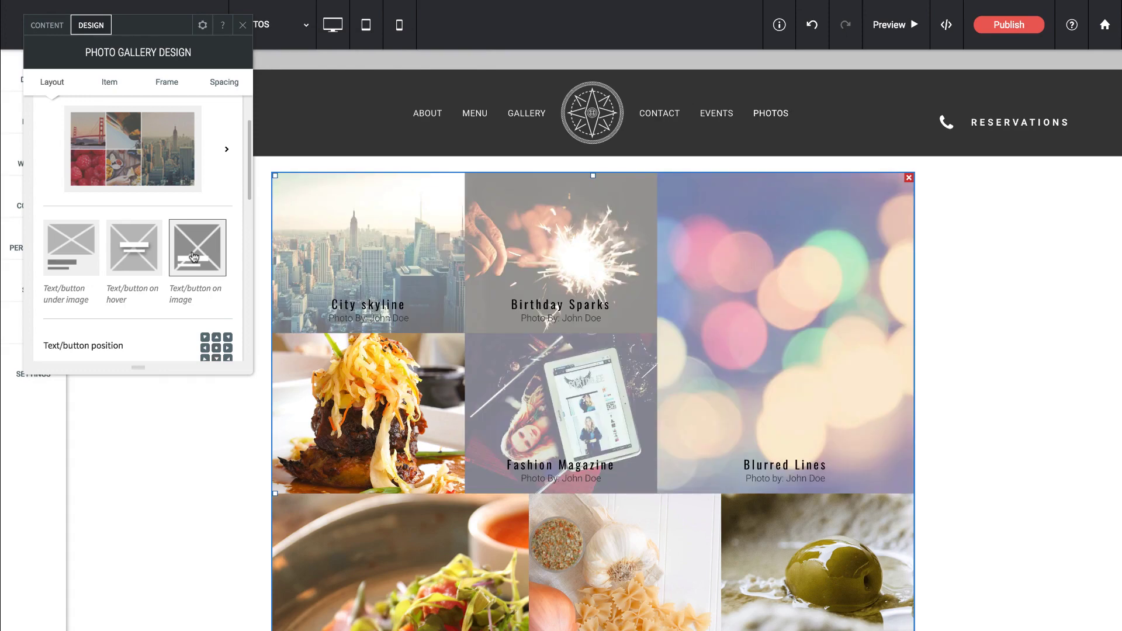
click(133, 258)
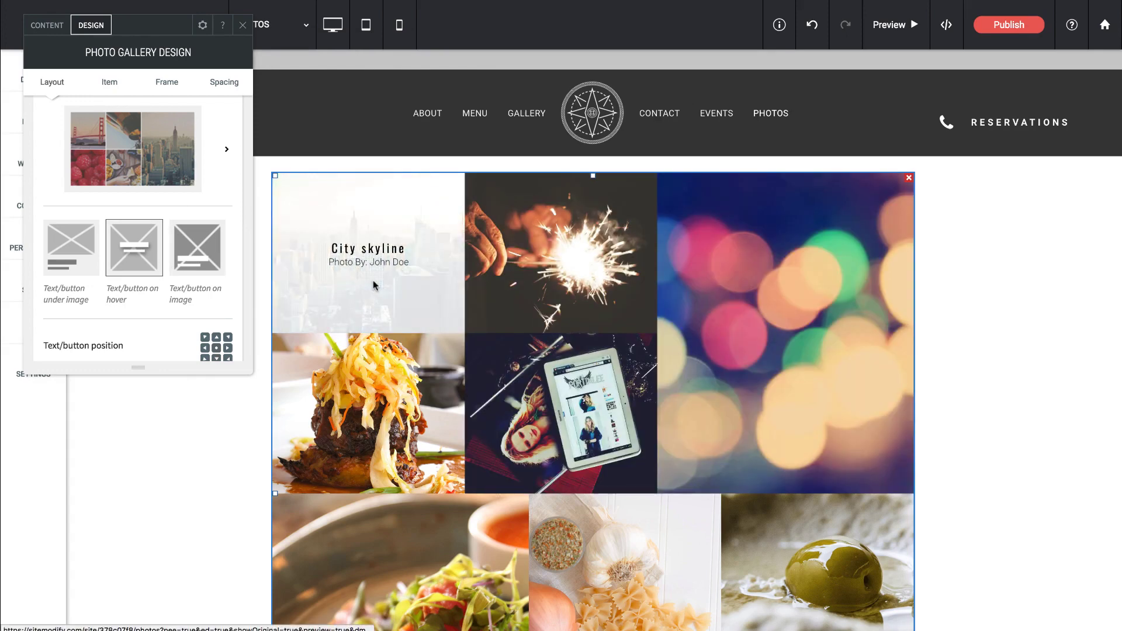
click(66, 257)
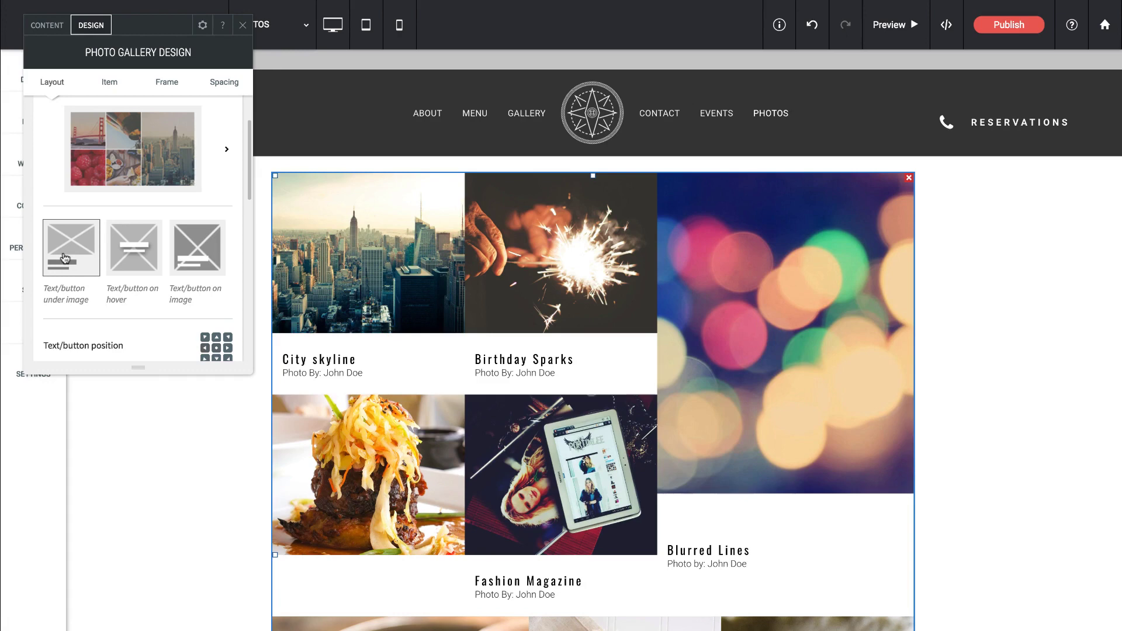
click(135, 264)
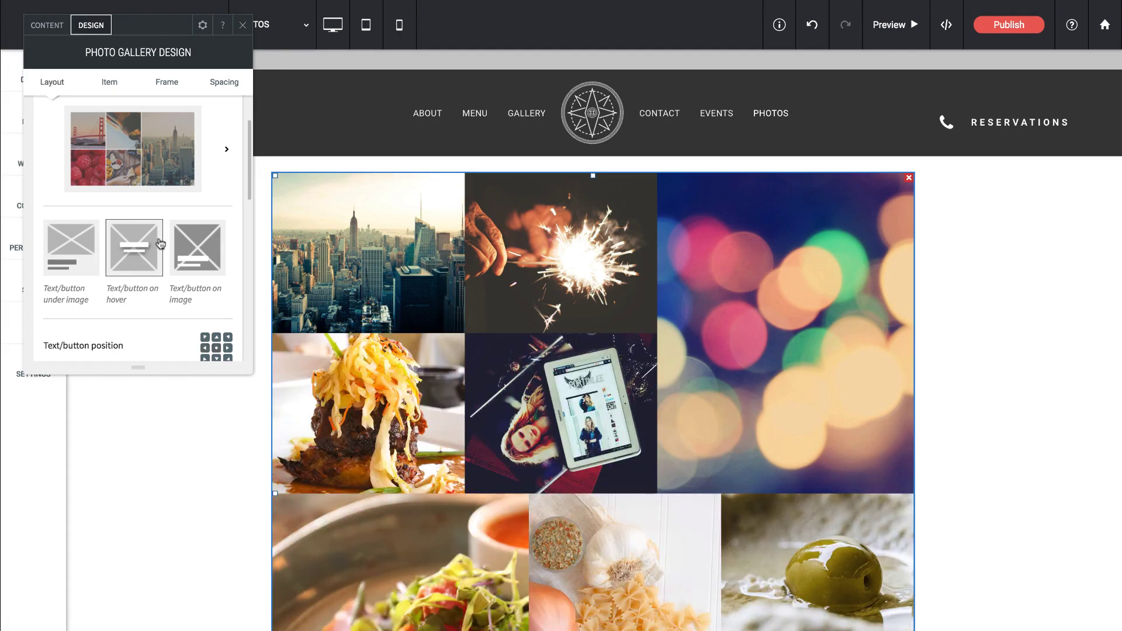
Step: Set the gallery images to 15px spacing and 2% rounded corners
scroll(160, 243, down, 5)
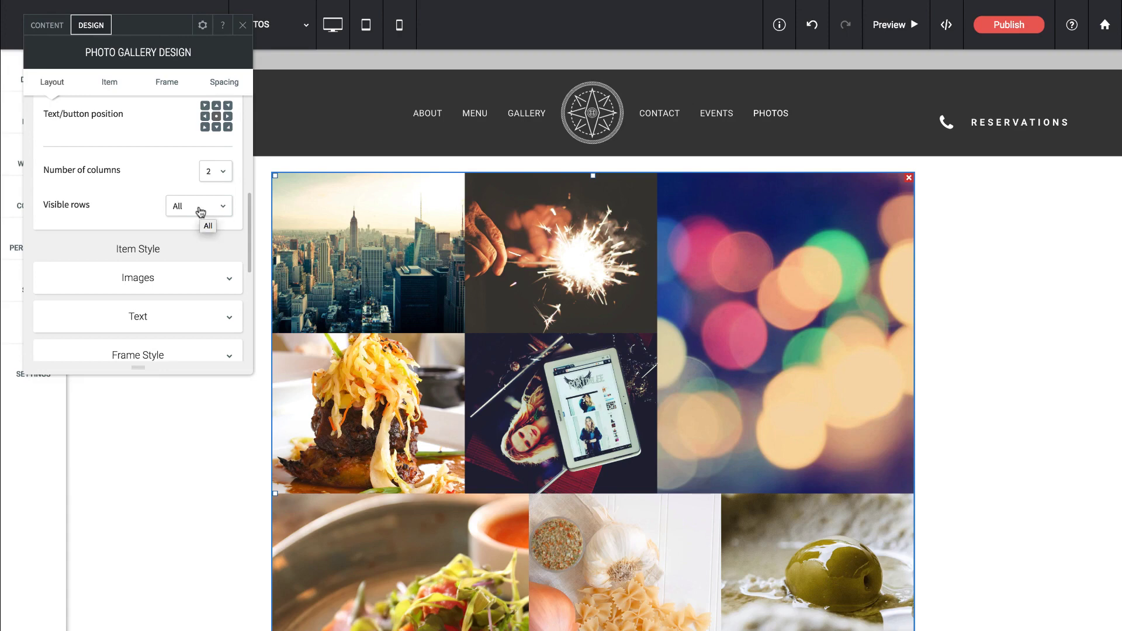
scroll(202, 211, down, 3)
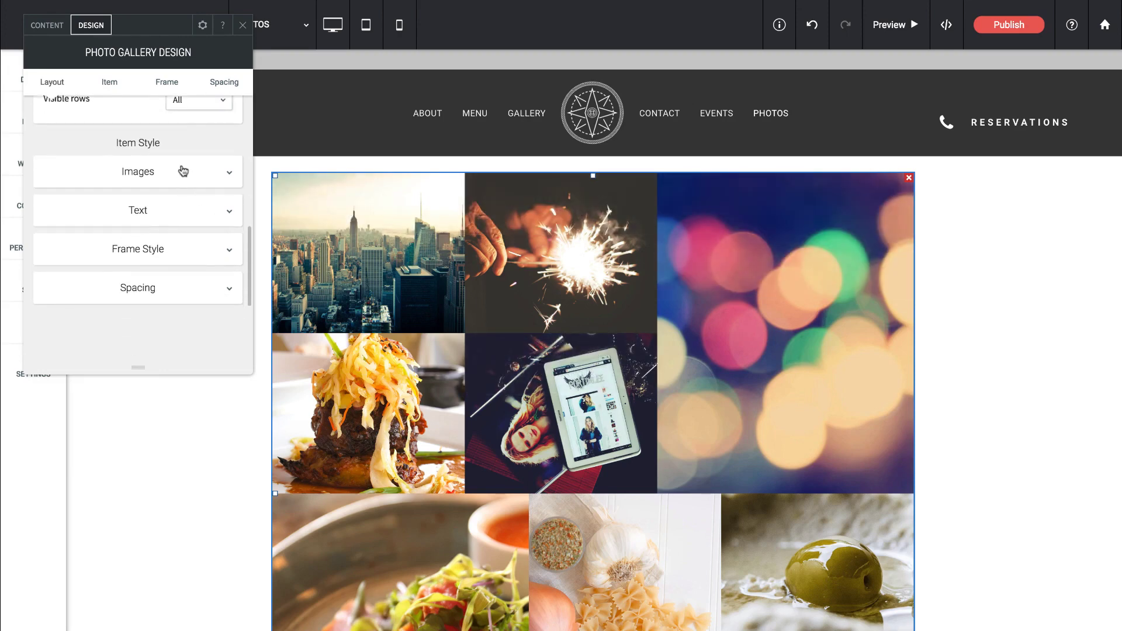
click(181, 171)
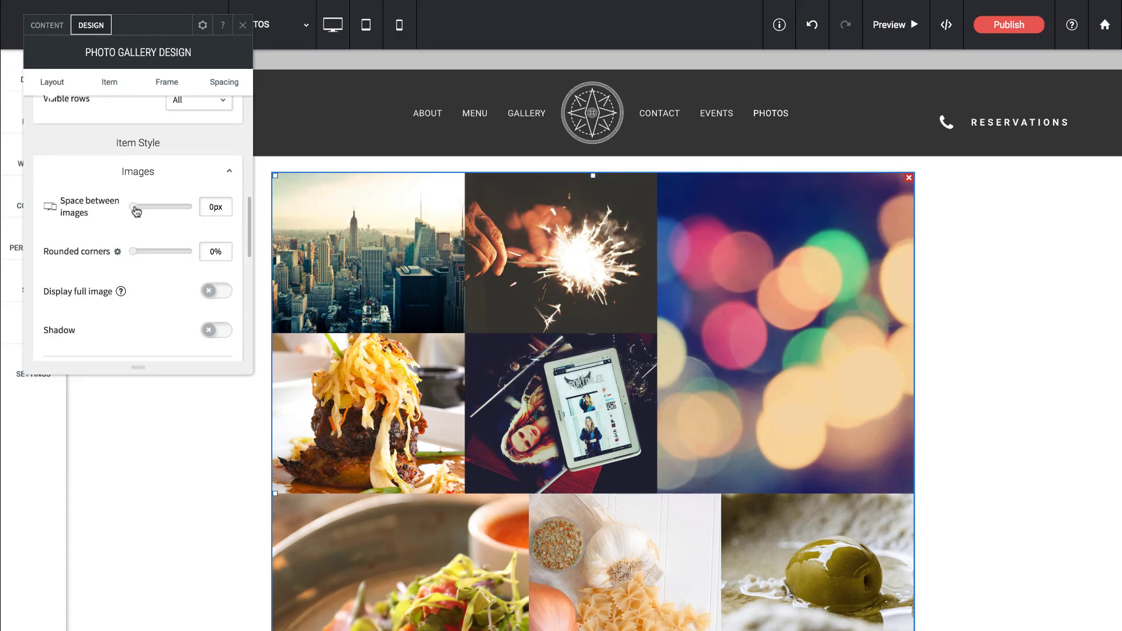
drag(136, 210, 184, 207)
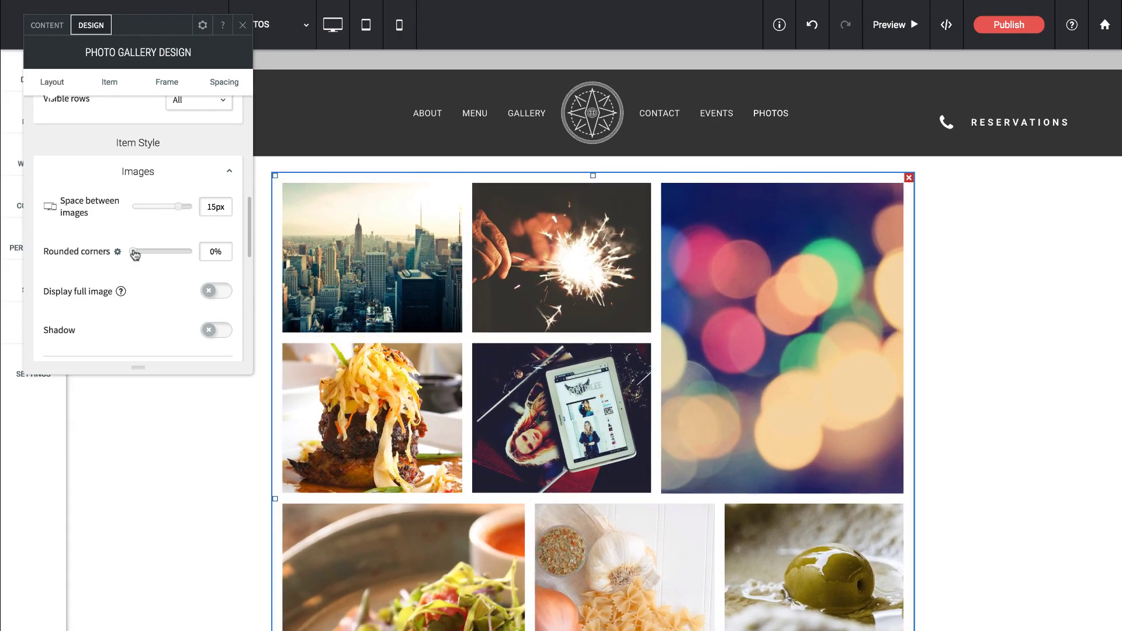
drag(140, 253, 138, 254)
scroll(212, 292, down, 2)
scroll(211, 281, down, 2)
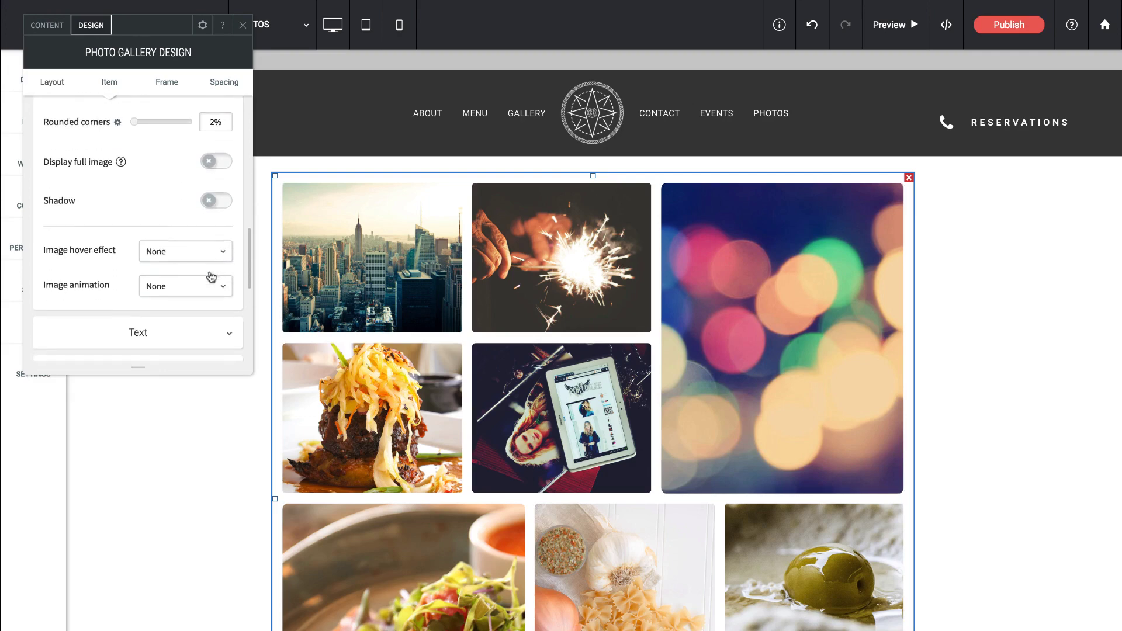
scroll(171, 264, down, 3)
scroll(171, 264, up, 8)
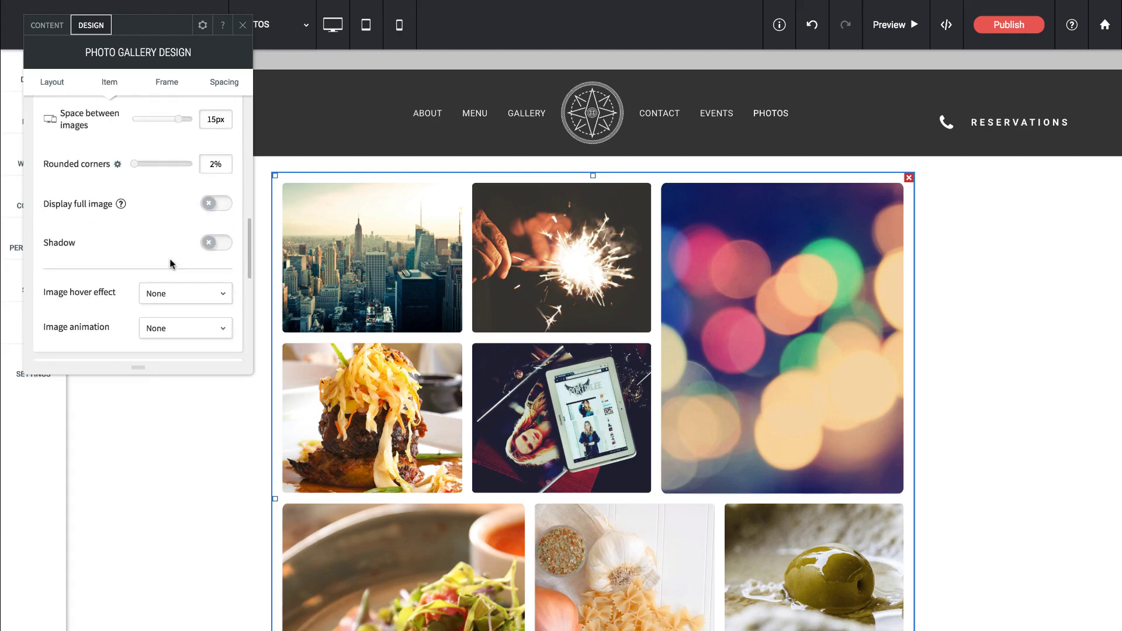
scroll(171, 263, up, 1)
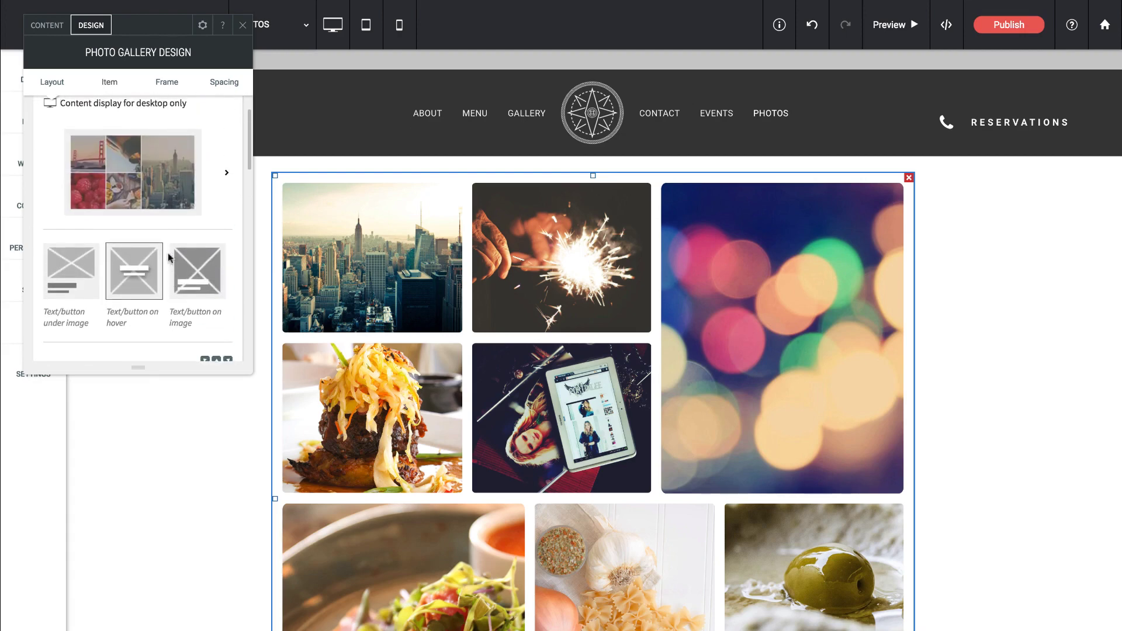
Step: Turn on Full bleed for the gallery's row so it spans the full page width
click(243, 26)
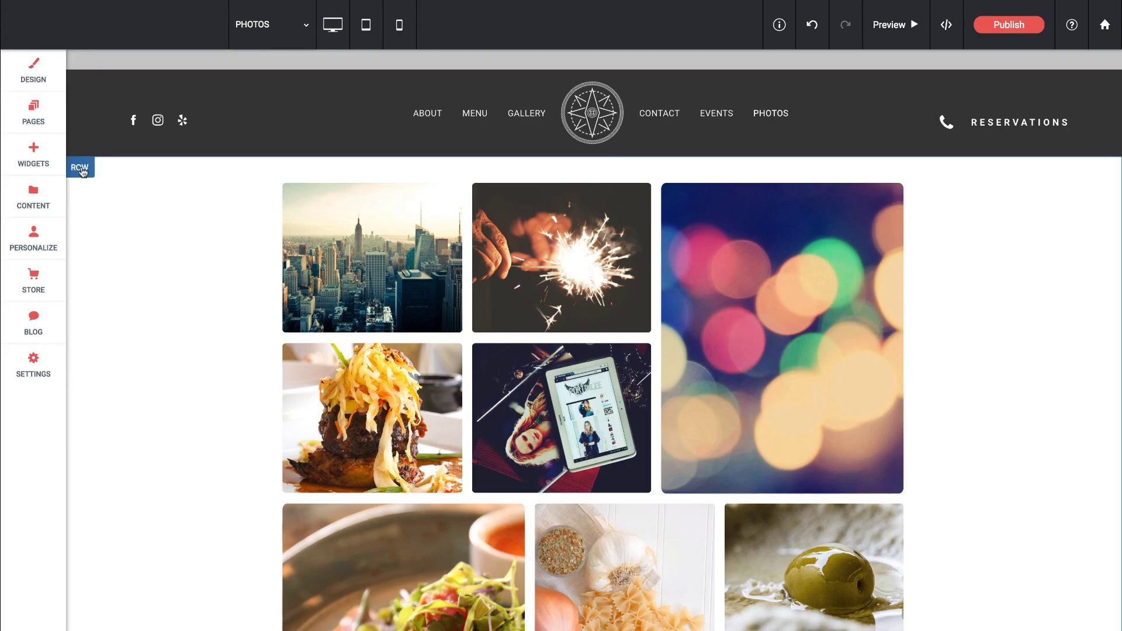
click(82, 171)
click(102, 238)
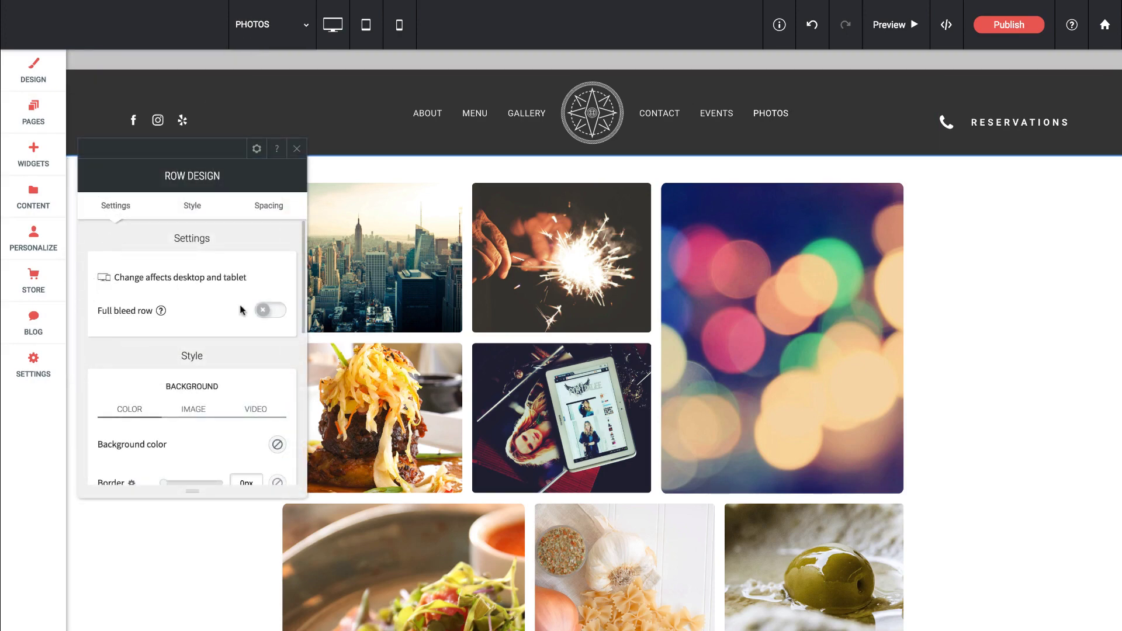
click(264, 310)
click(296, 148)
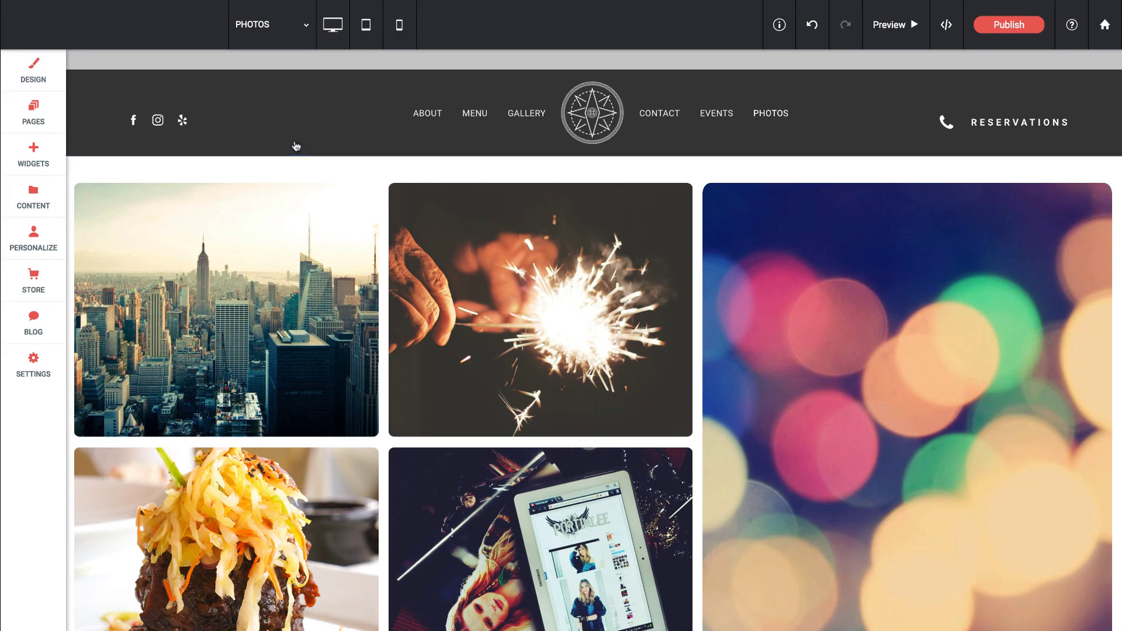
Step: Set the gallery images' rounded corners back to 0%
click(570, 284)
click(145, 148)
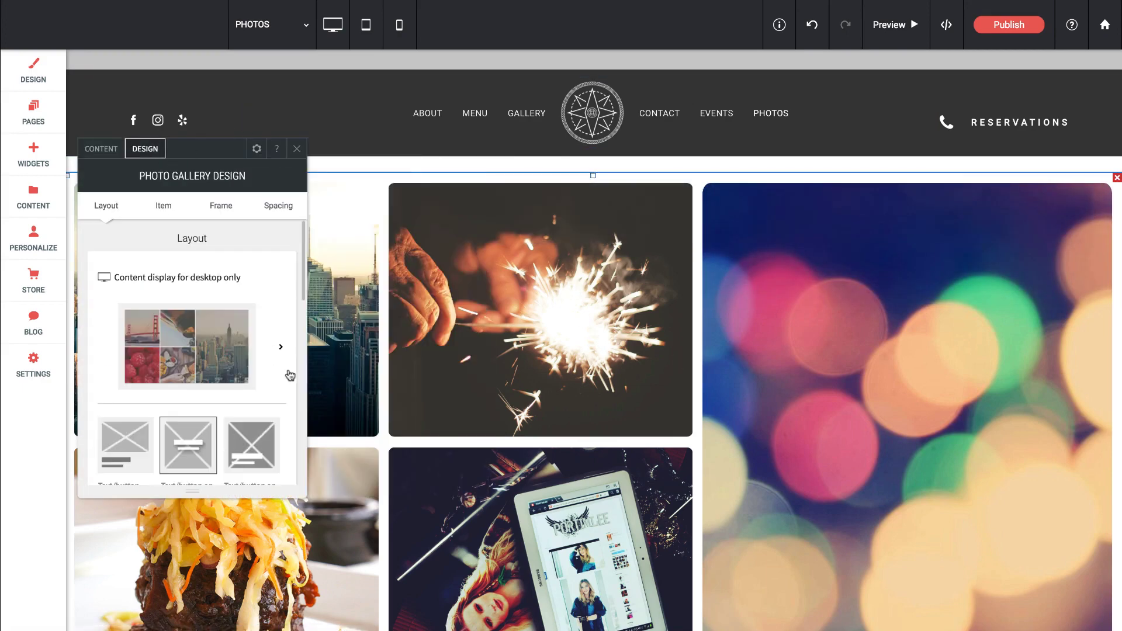
scroll(290, 375, down, 10)
scroll(290, 375, up, 8)
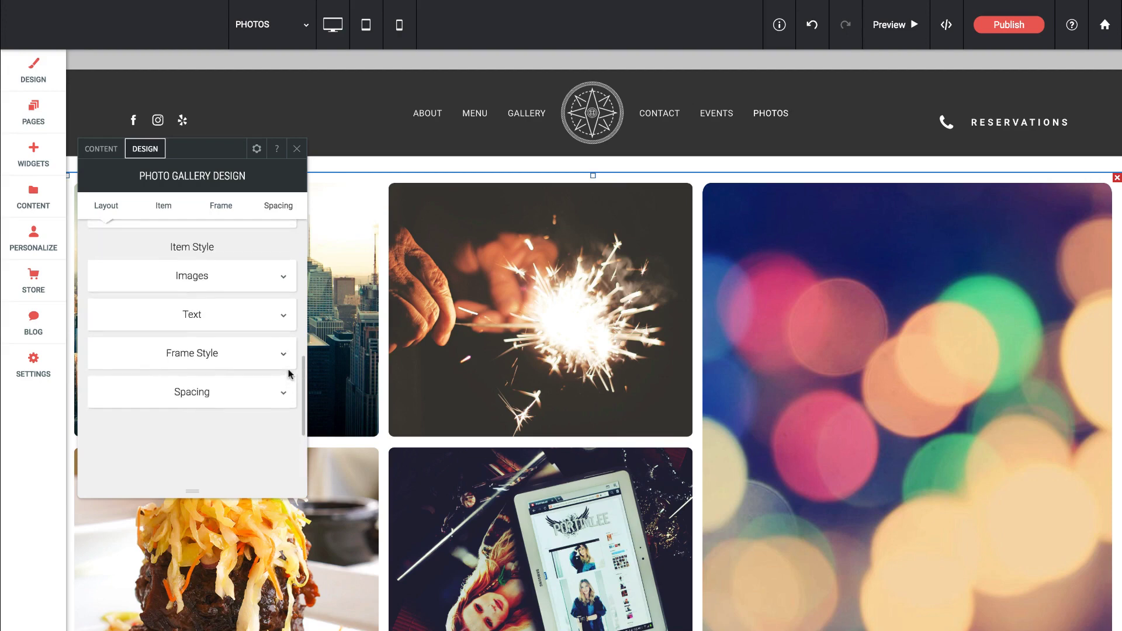
scroll(290, 375, down, 2)
click(261, 376)
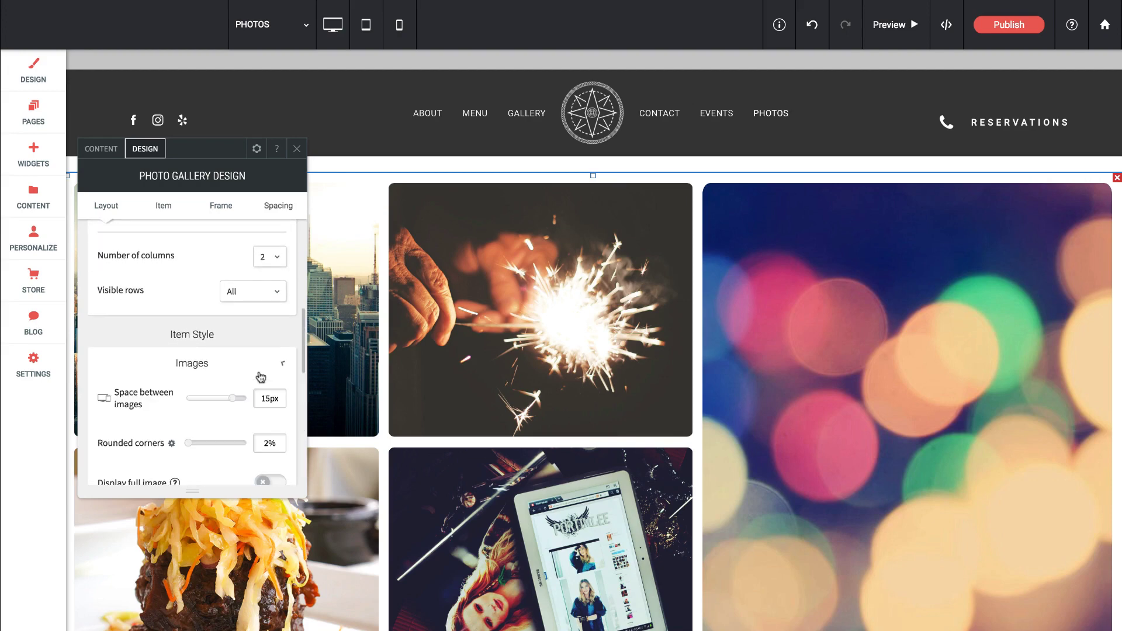
scroll(261, 376, down, 3)
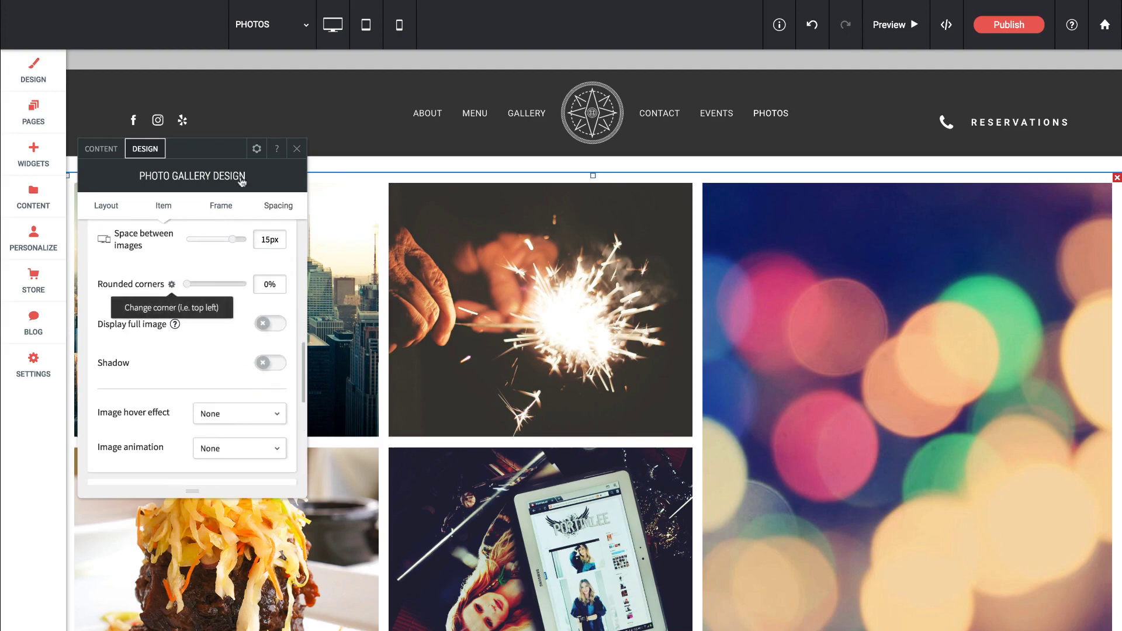
click(297, 150)
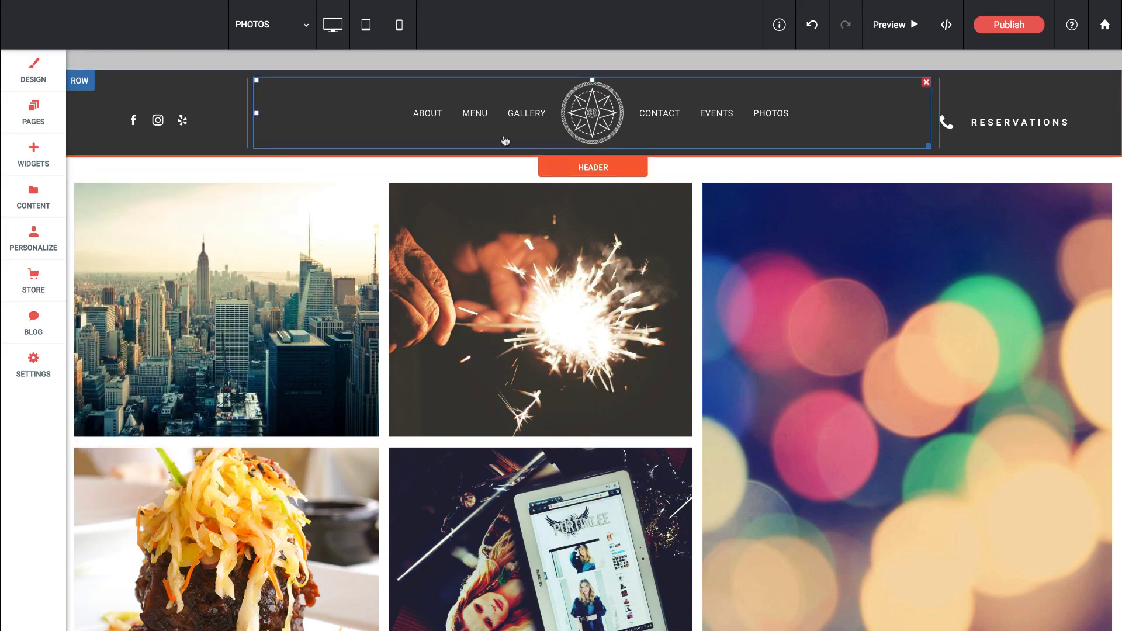
Step: Preview the PHOTOS page and look over the gallery
click(890, 24)
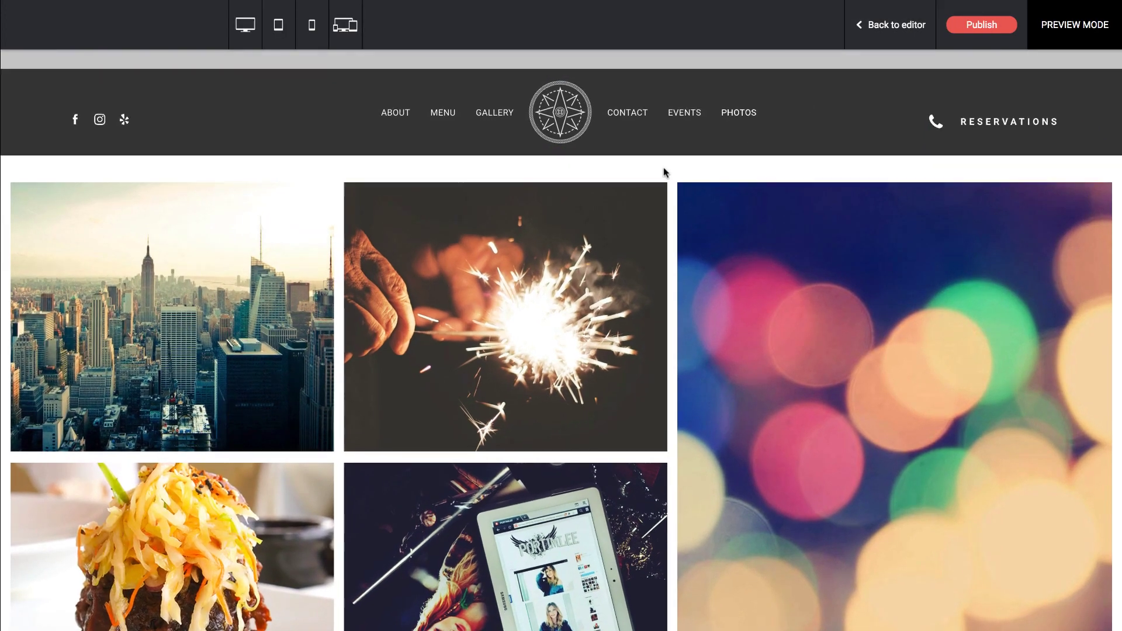
scroll(664, 167, down, 5)
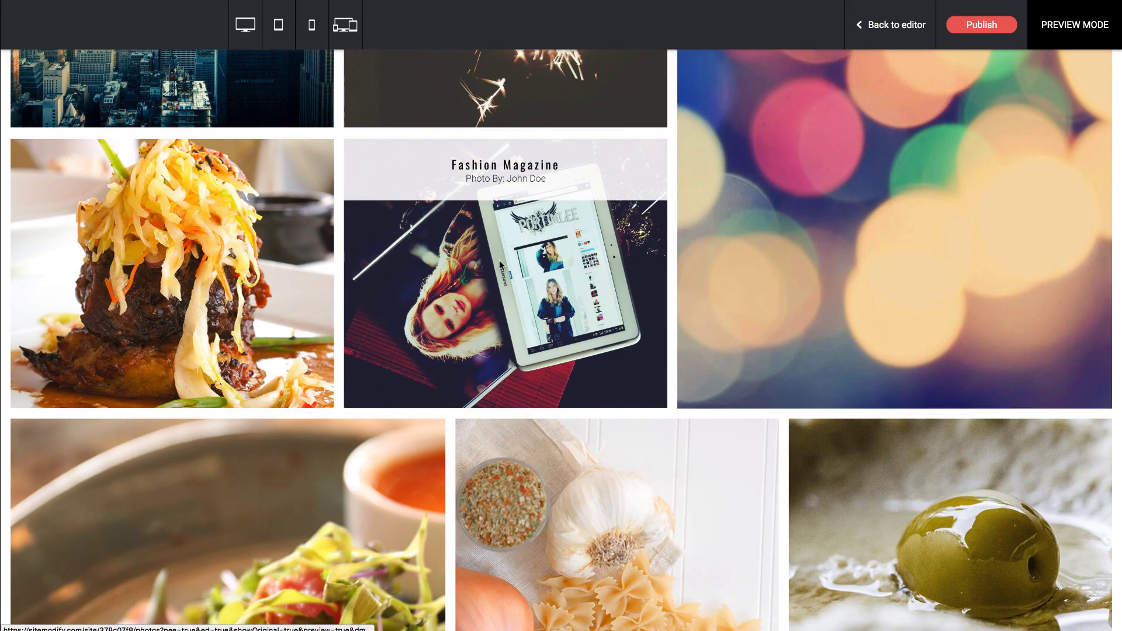
scroll(501, 169, up, 3)
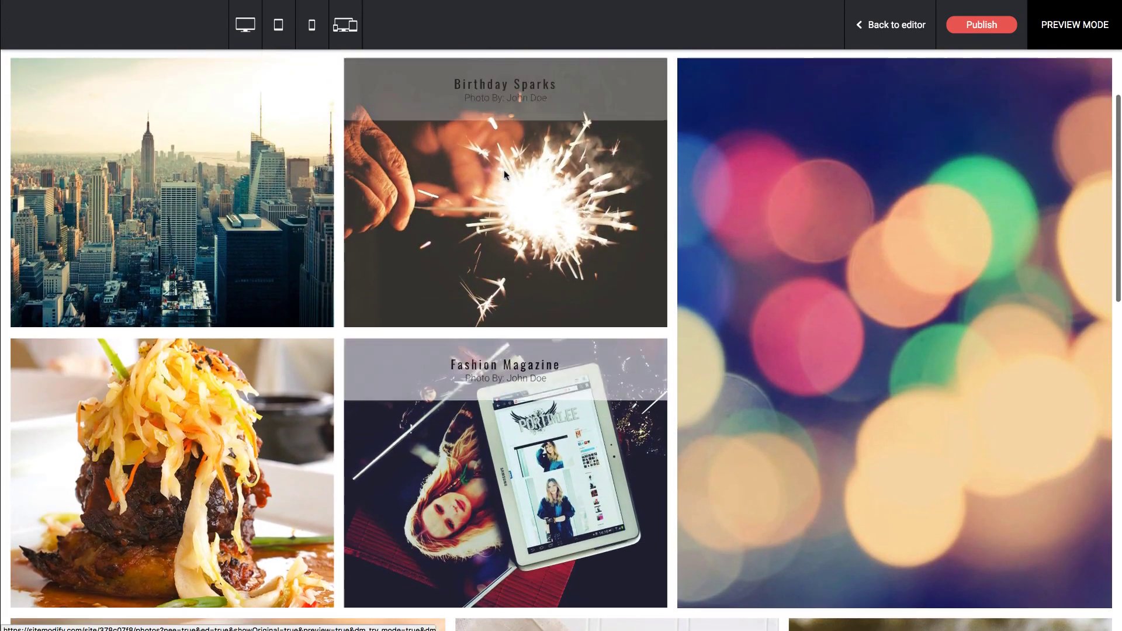
Step: Back in the editor, turn off links on the gallery images so they open in a lightbox, then preview again
click(894, 25)
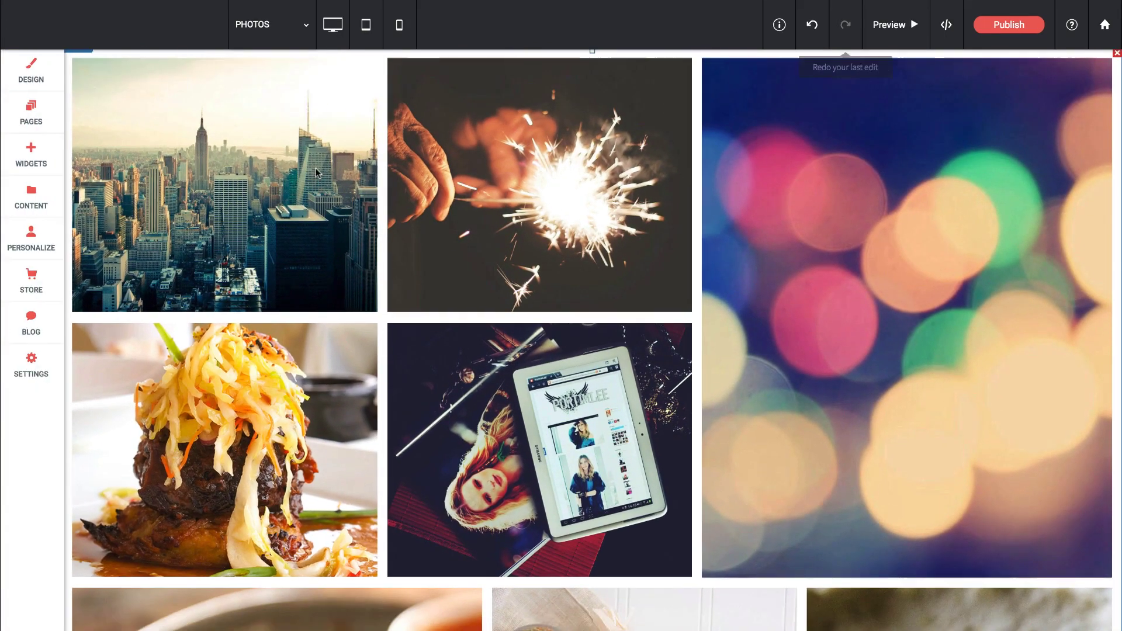
click(312, 171)
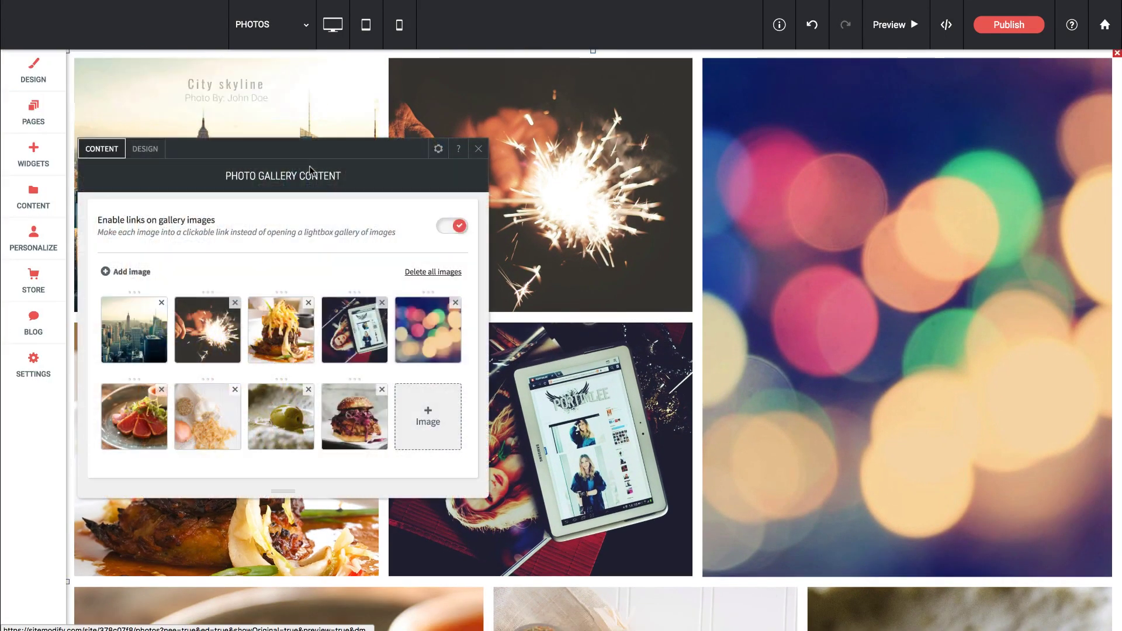
click(459, 227)
click(478, 149)
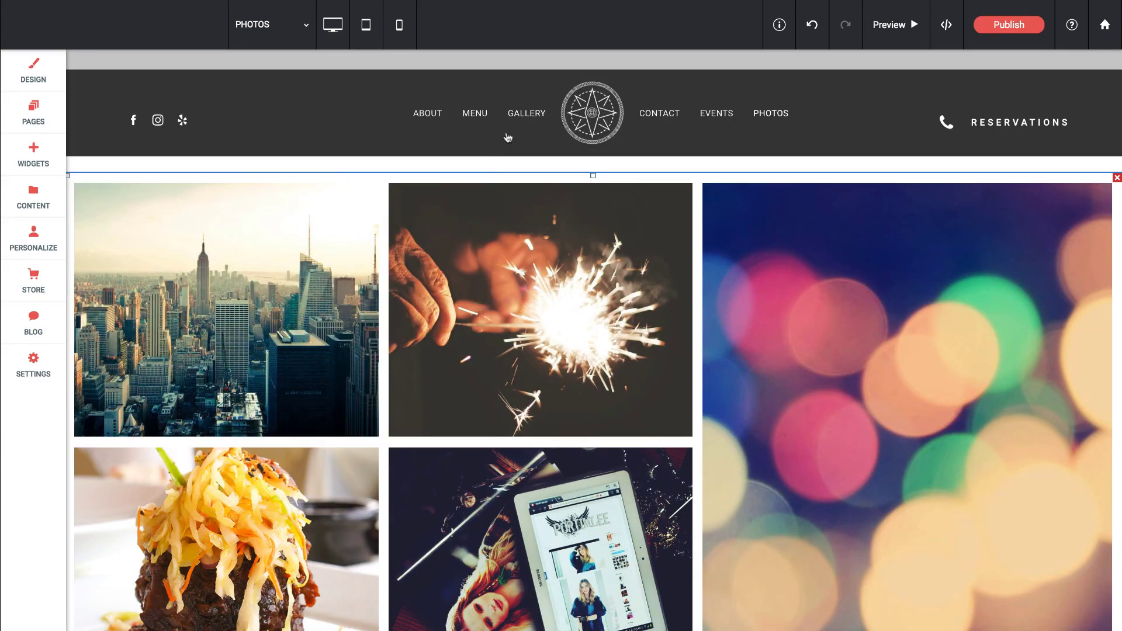
click(911, 25)
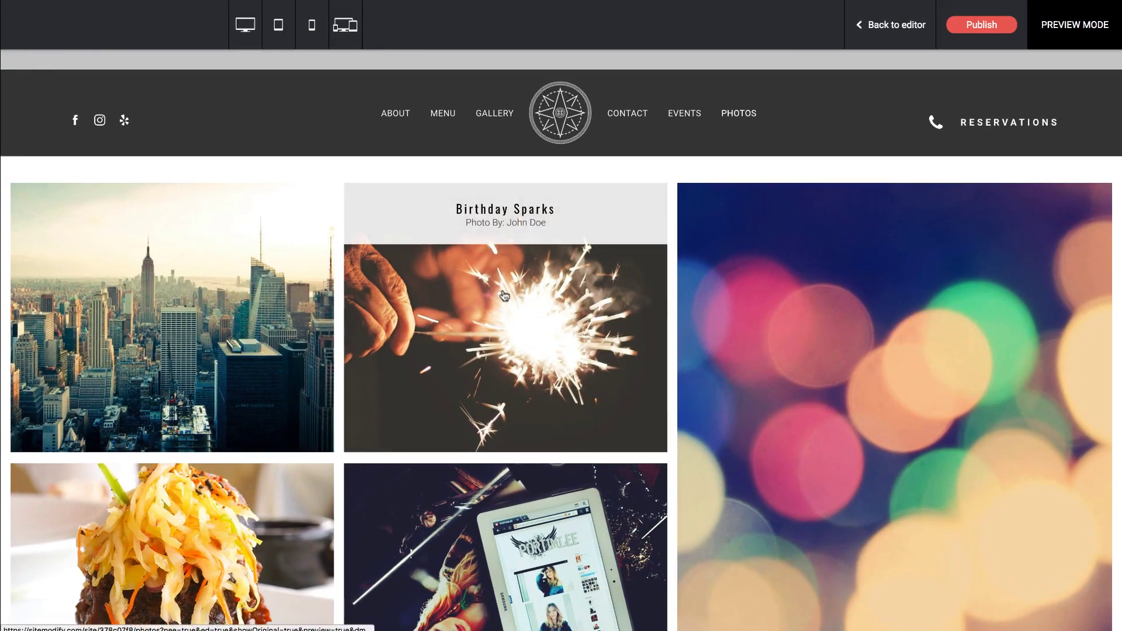
click(504, 295)
click(1106, 345)
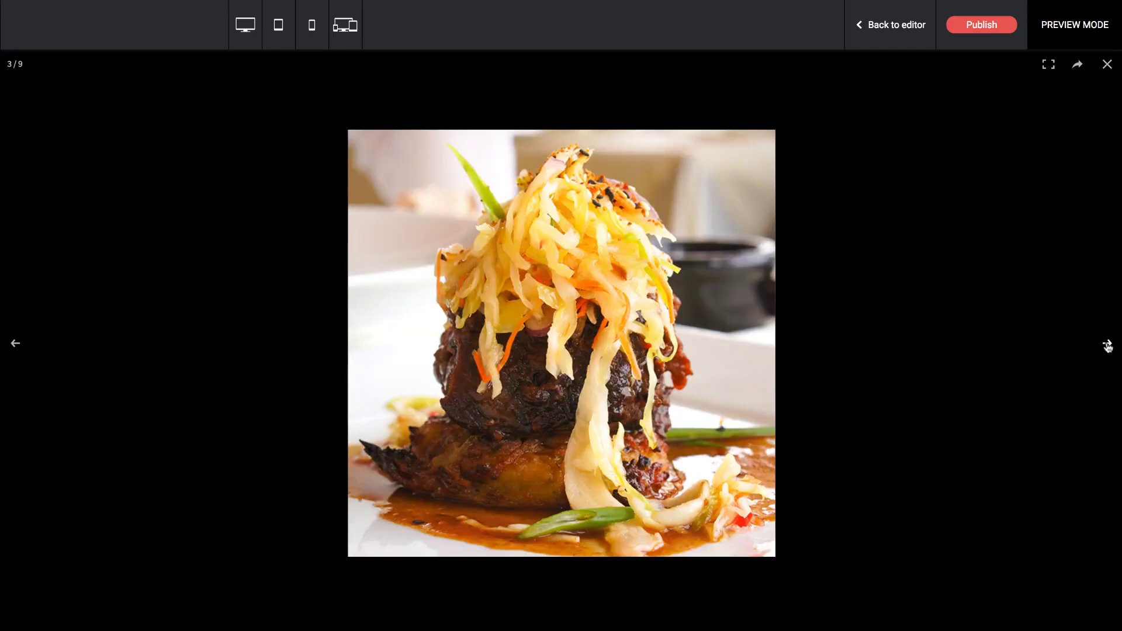
click(1106, 344)
click(1106, 344)
key(Escape)
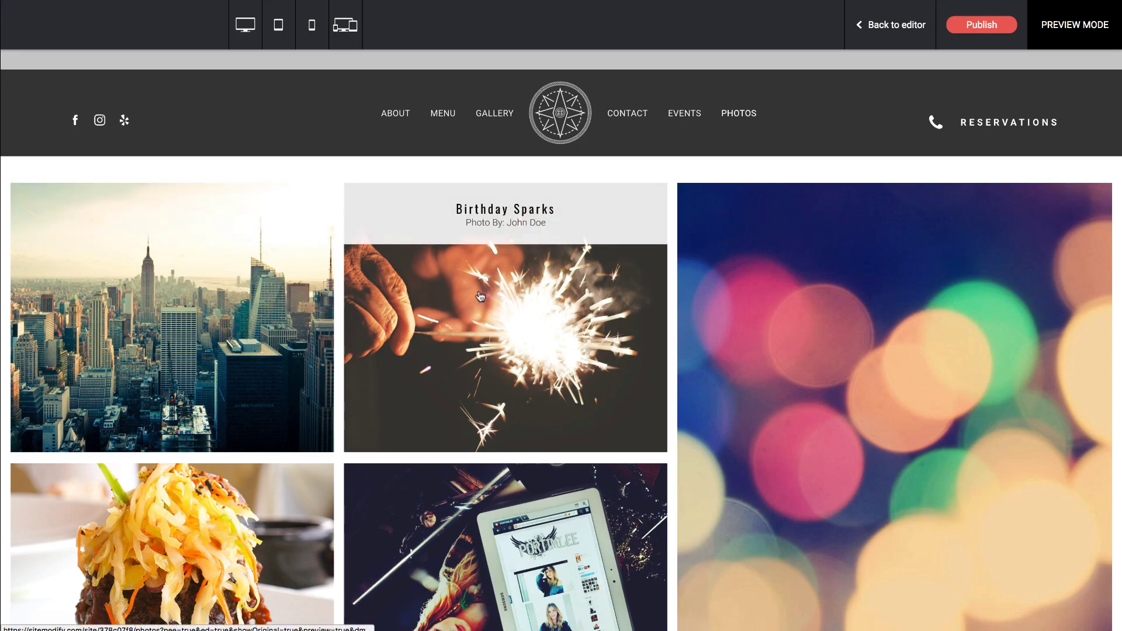
scroll(672, 307, down, 4)
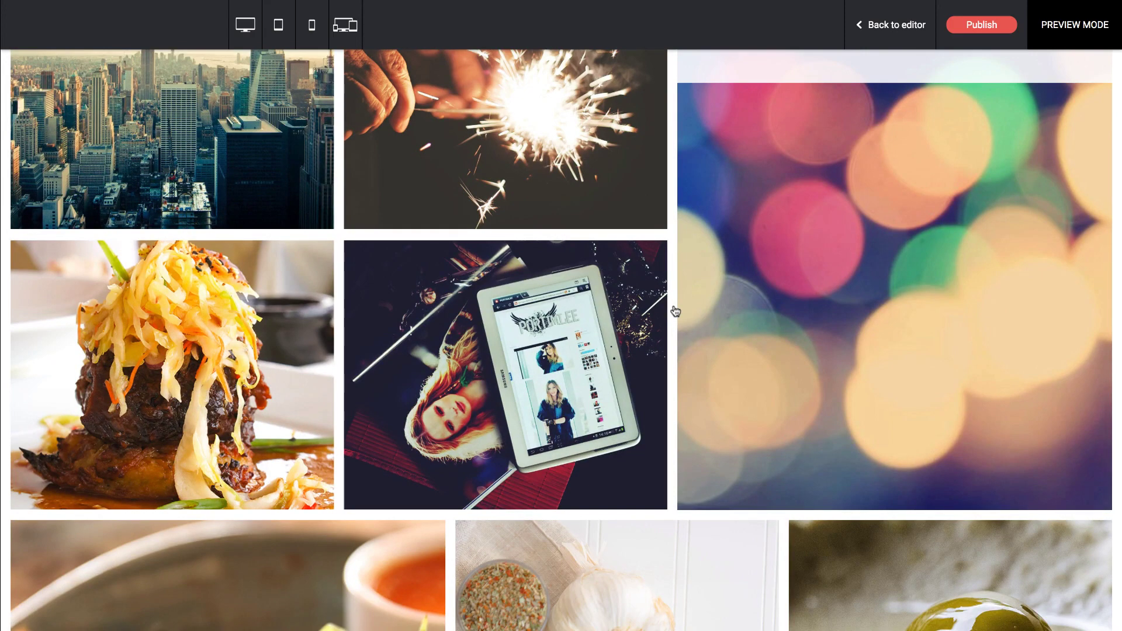
scroll(675, 311, up, 4)
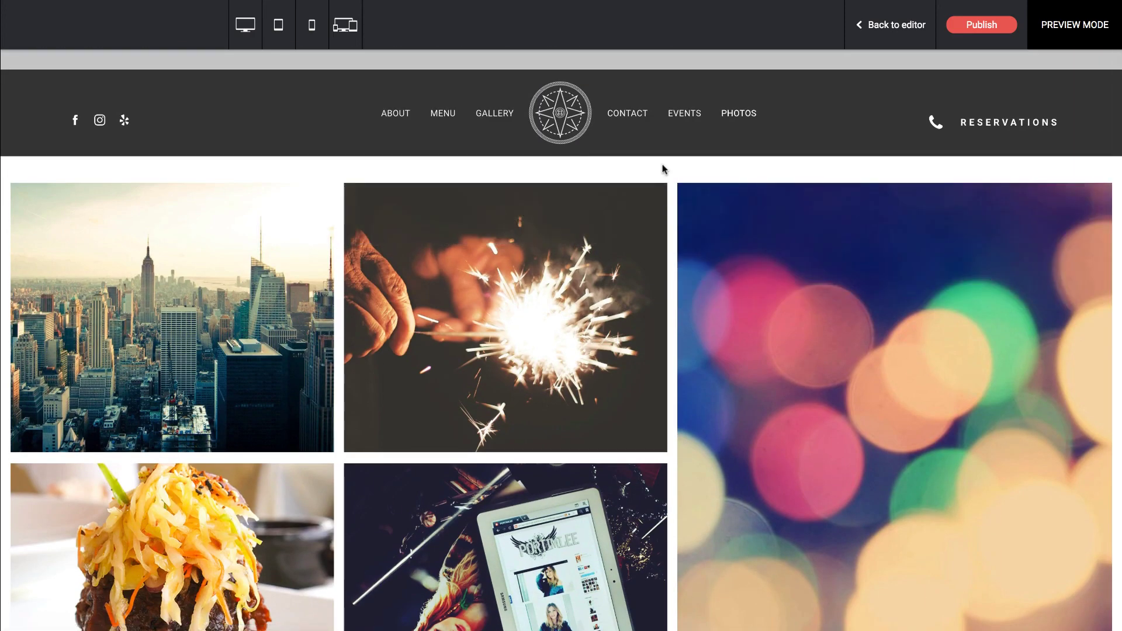
scroll(661, 169, down, 7)
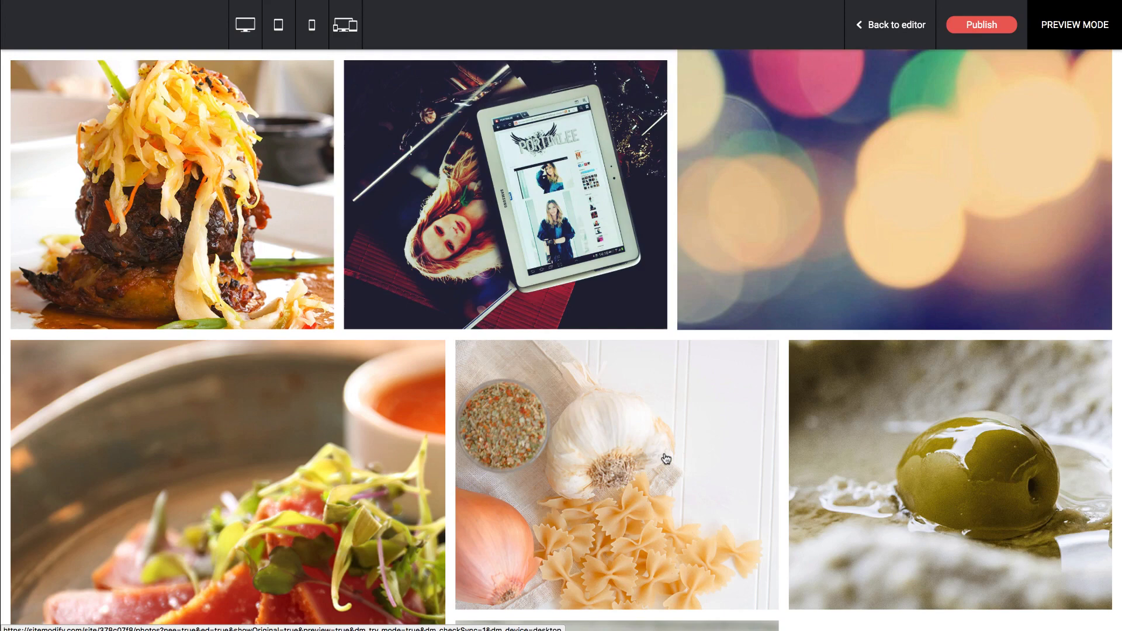
scroll(666, 458, up, 7)
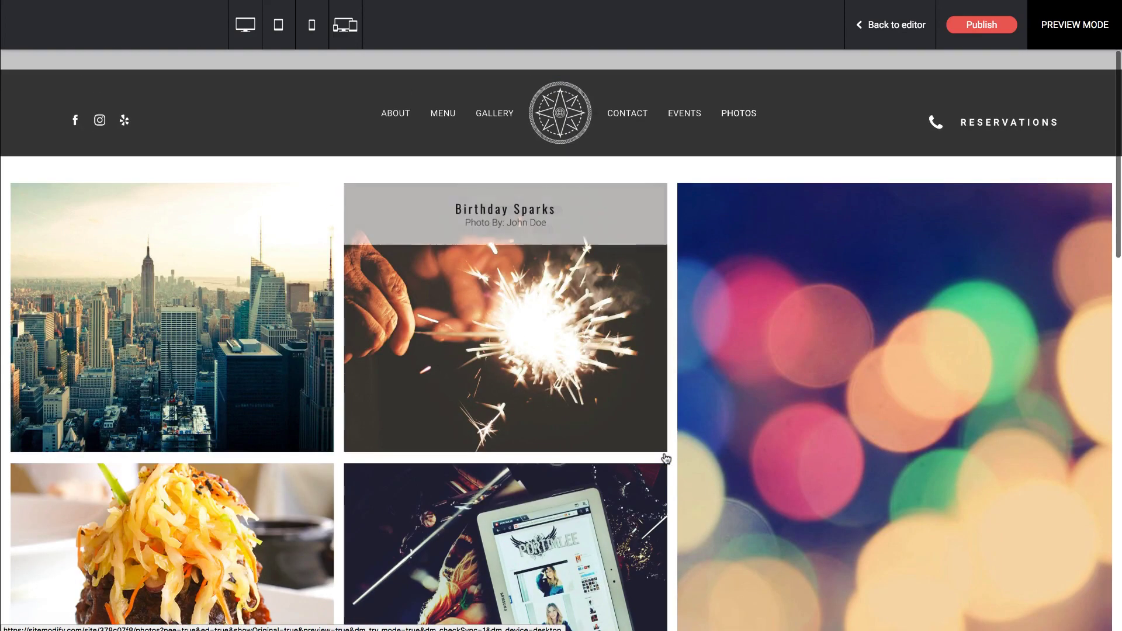